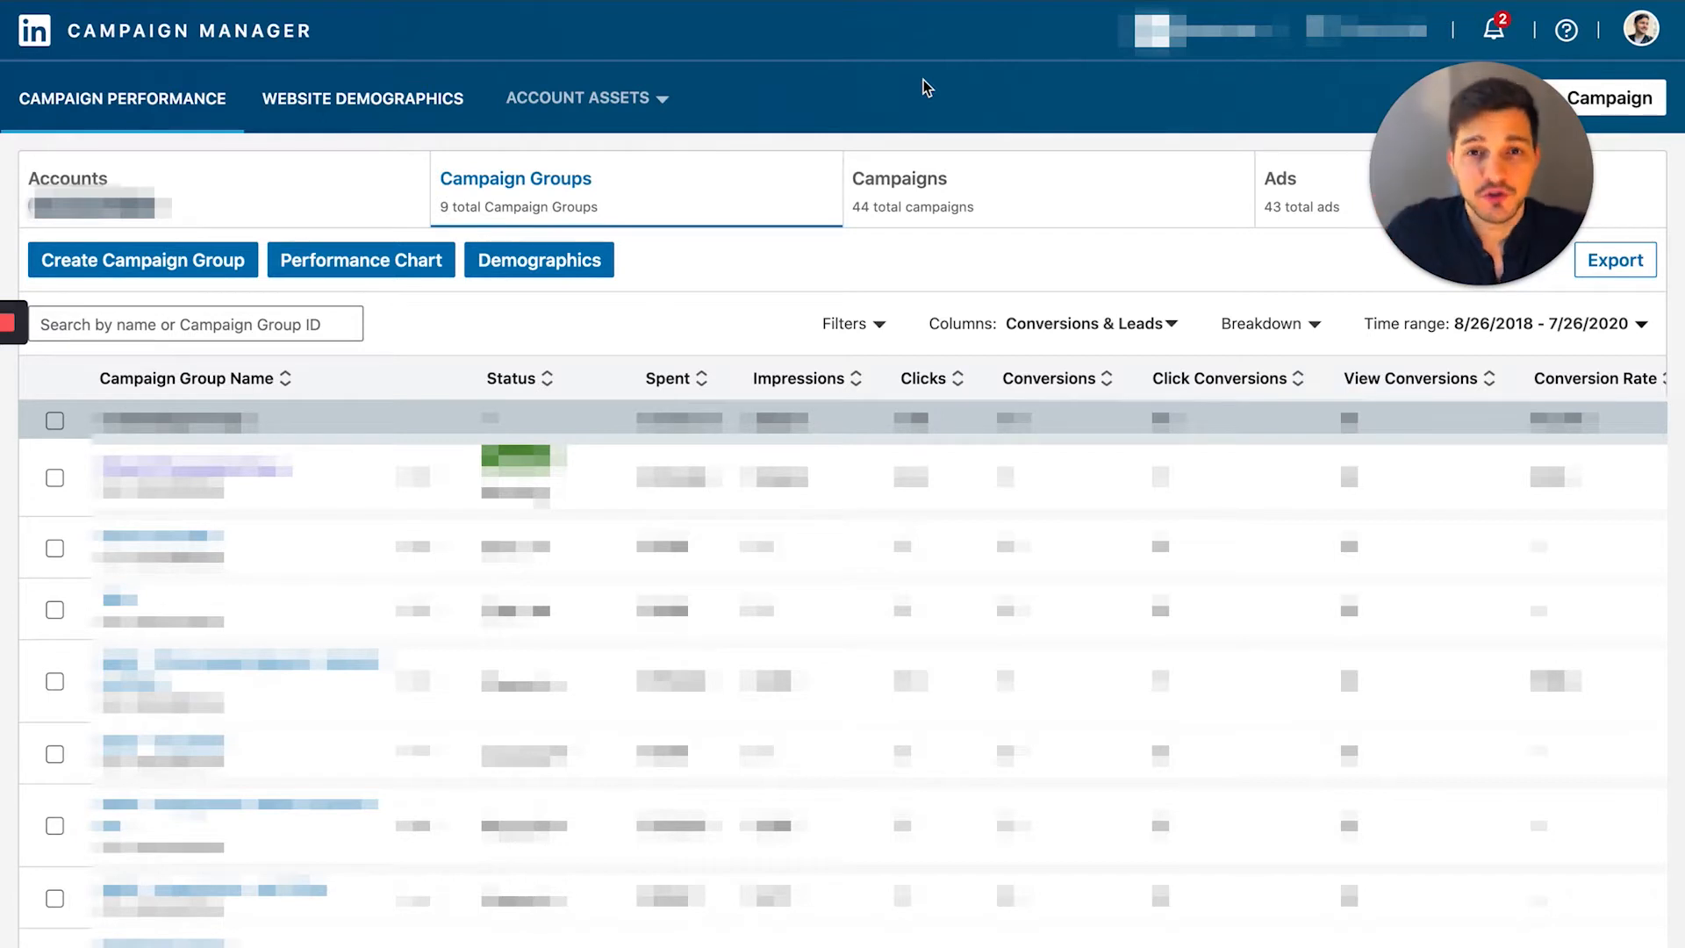
- Open the account's Matched Audiences and start creating an audience from an uploaded company or contact list
{"action": "left_click", "coordinate": [594, 99]}
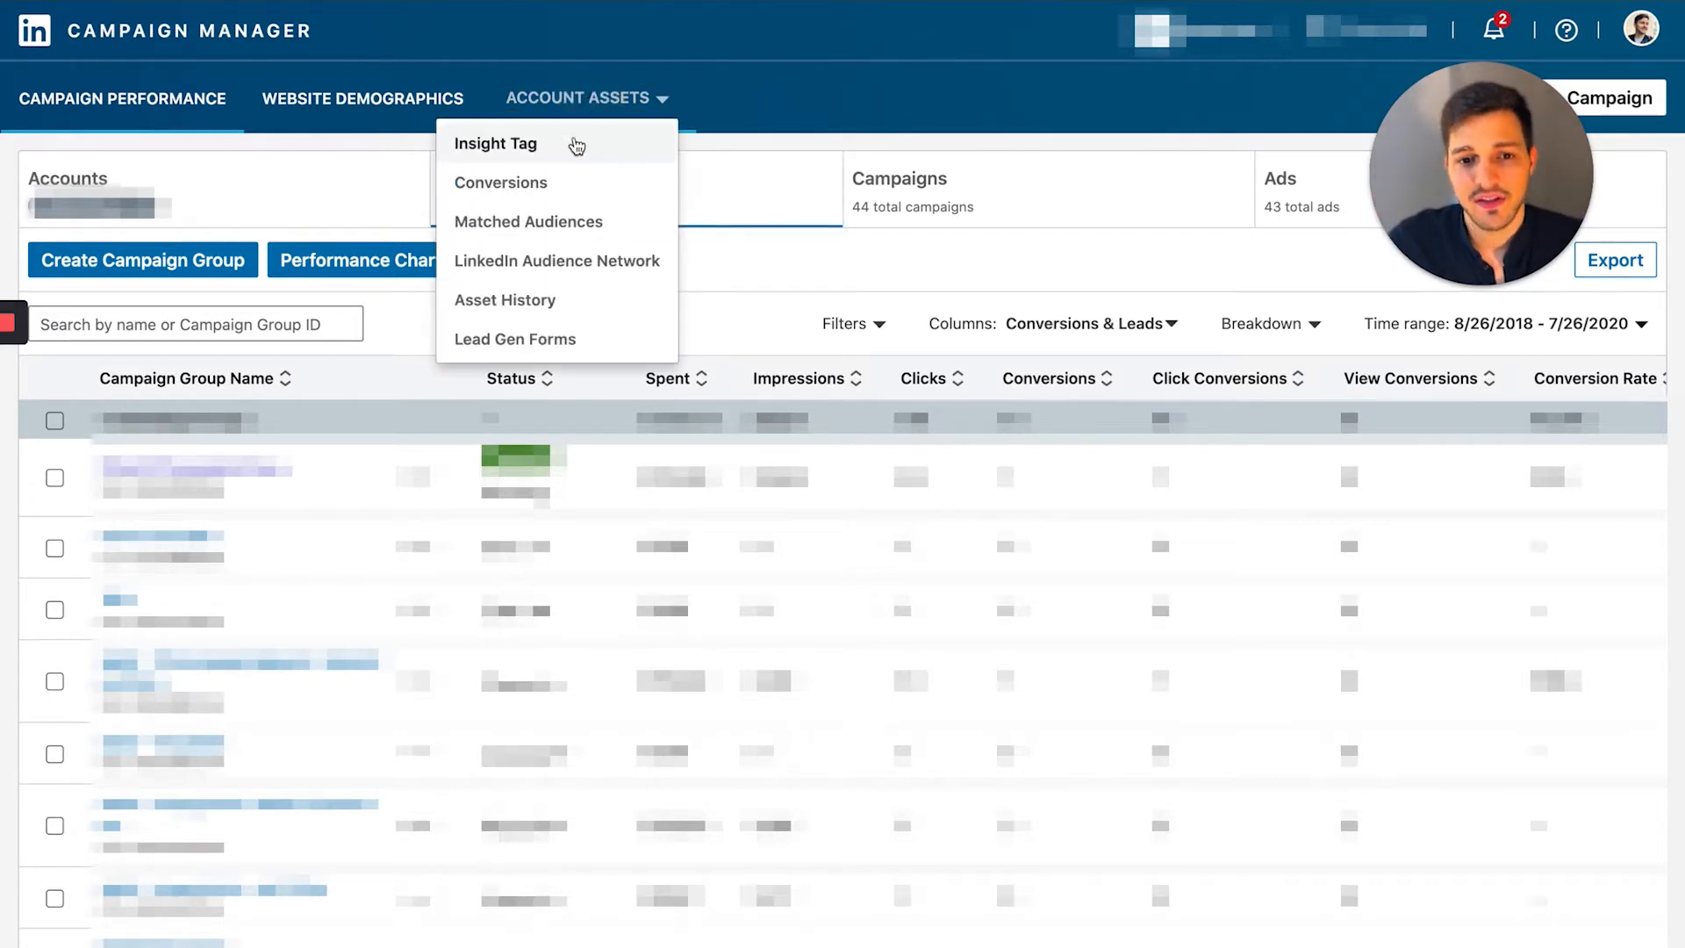
{"action": "left_click", "coordinate": [551, 226]}
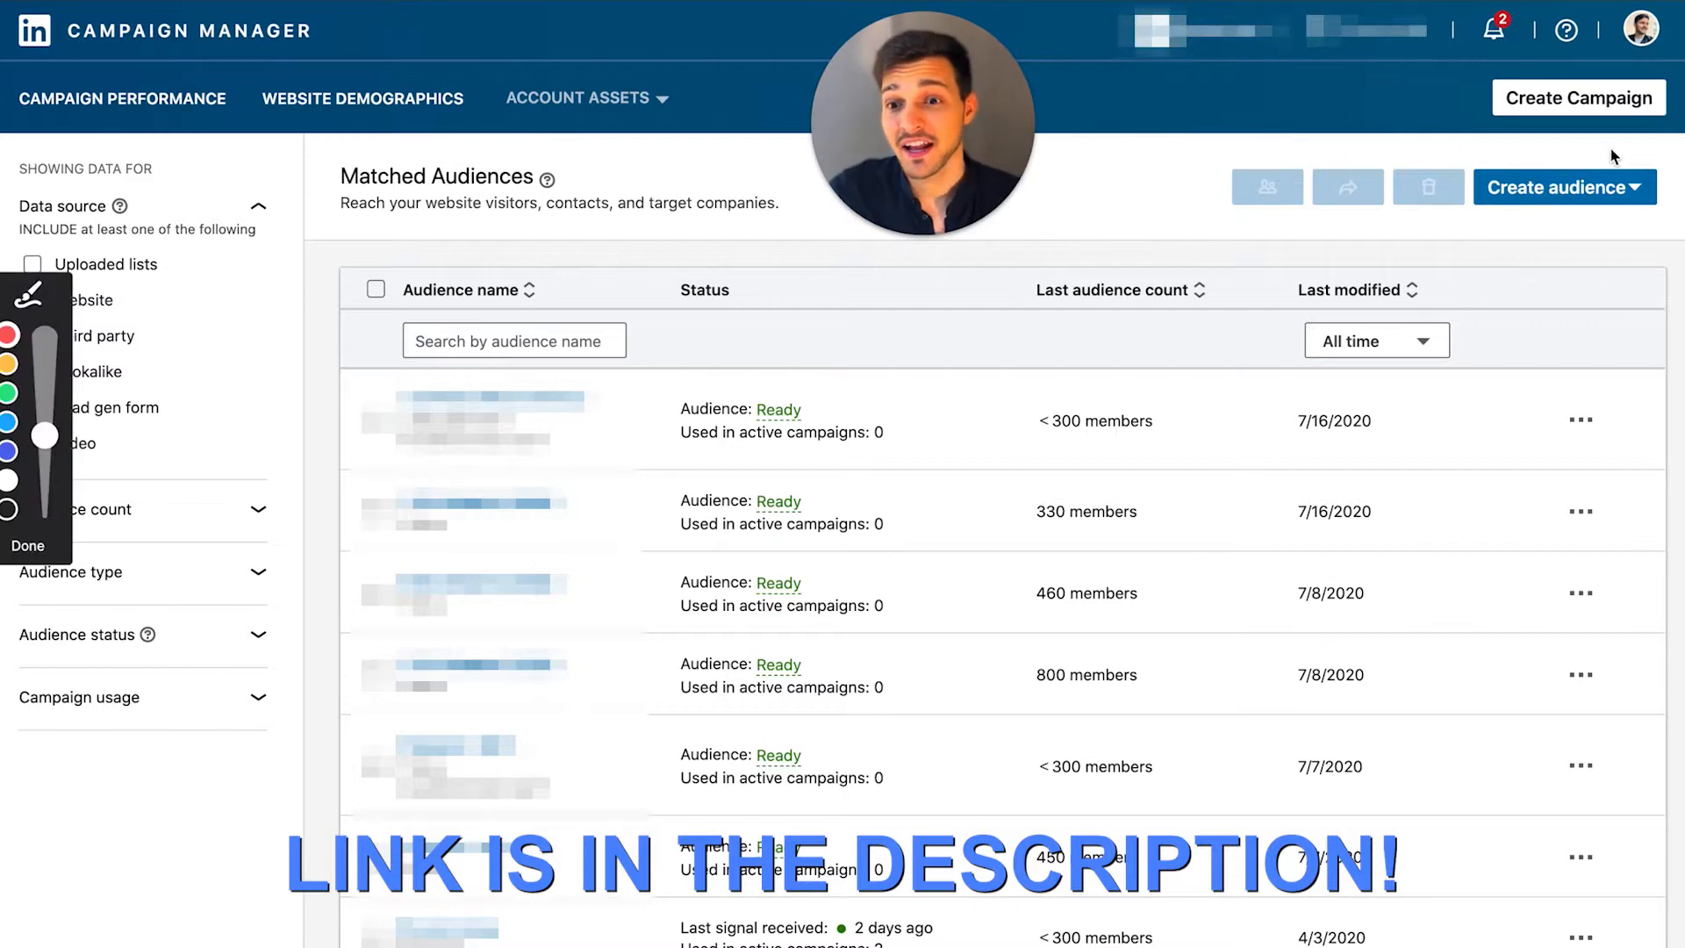
{"action": "mouse_move", "coordinate": [1613, 157]}
{"action": "left_mouse_down"}
{"action": "mouse_move", "coordinate": [1544, 140]}
{"action": "mouse_move", "coordinate": [1482, 224]}
{"action": "mouse_move", "coordinate": [1676, 202]}
{"action": "mouse_move", "coordinate": [1593, 133]}
{"action": "left_mouse_up"}
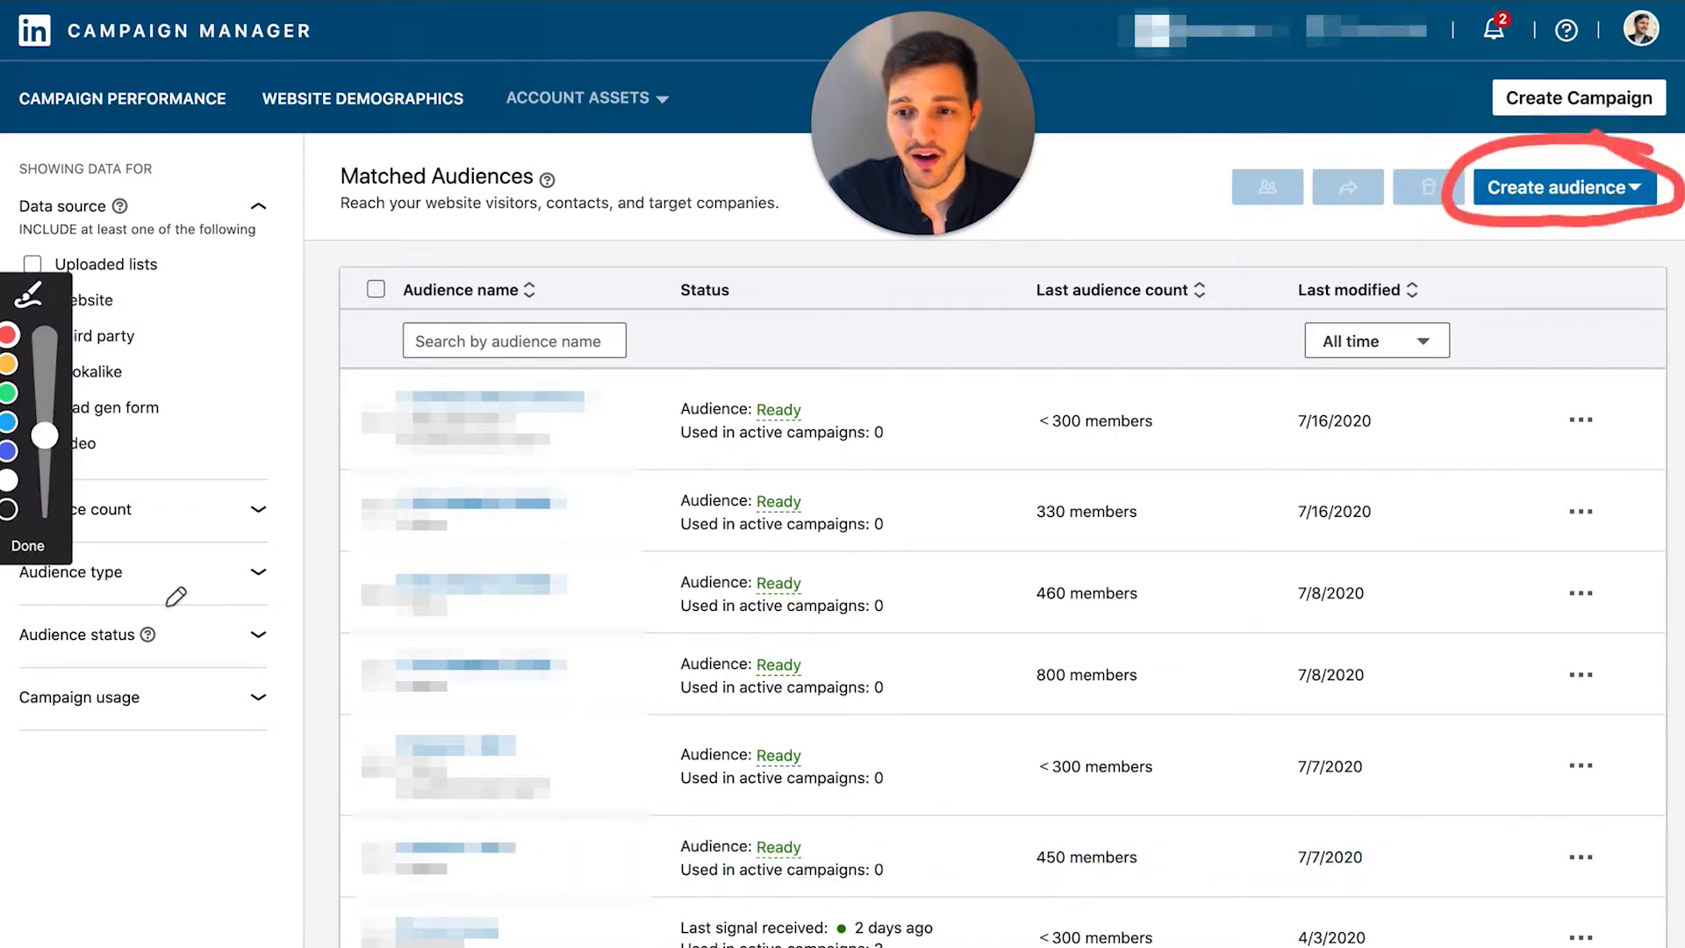
{"action": "left_click", "coordinate": [29, 551]}
{"action": "left_click", "coordinate": [1581, 196]}
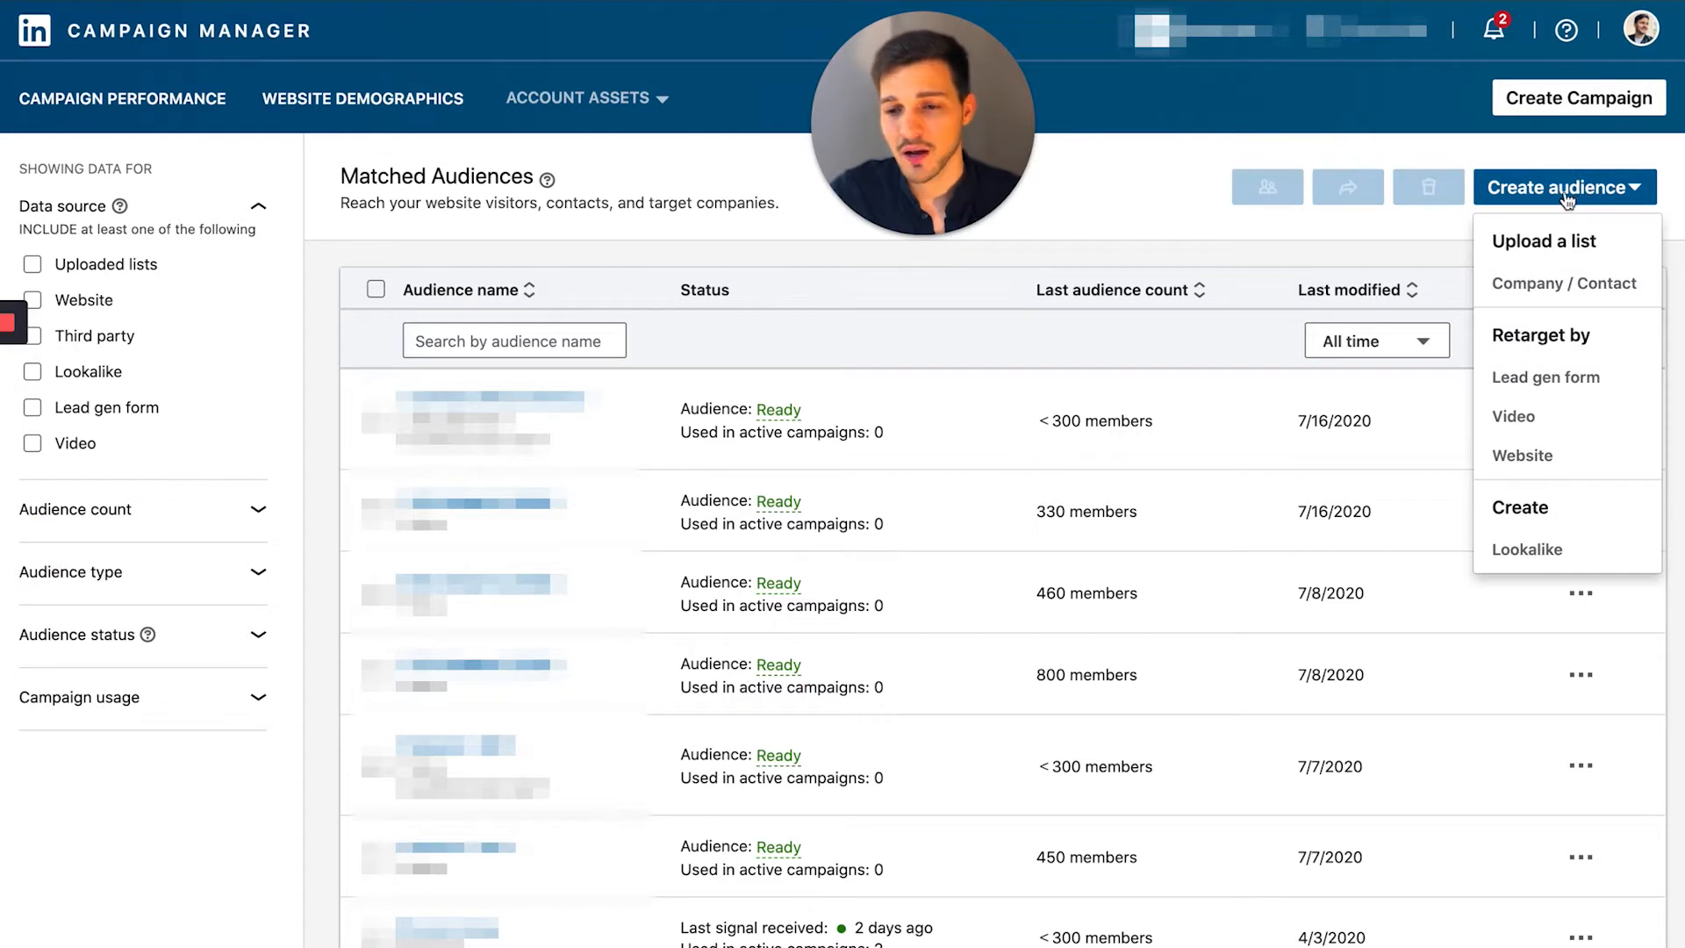
{"action": "left_click", "coordinate": [1558, 284]}
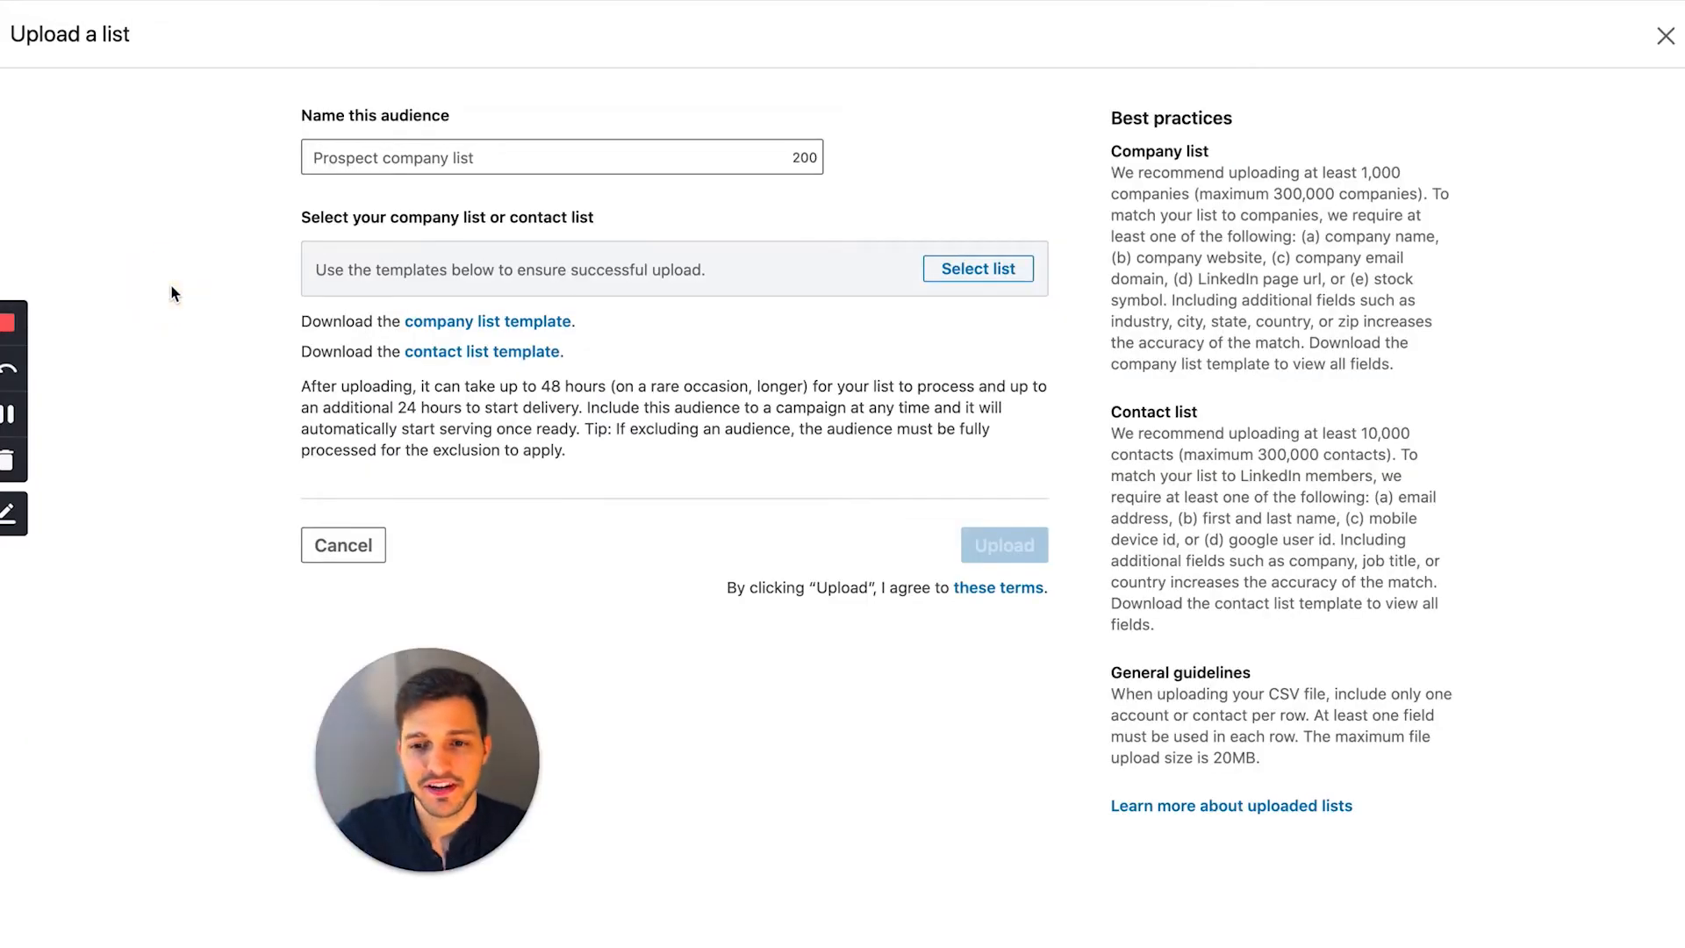
{"action": "left_click", "coordinate": [10, 510]}
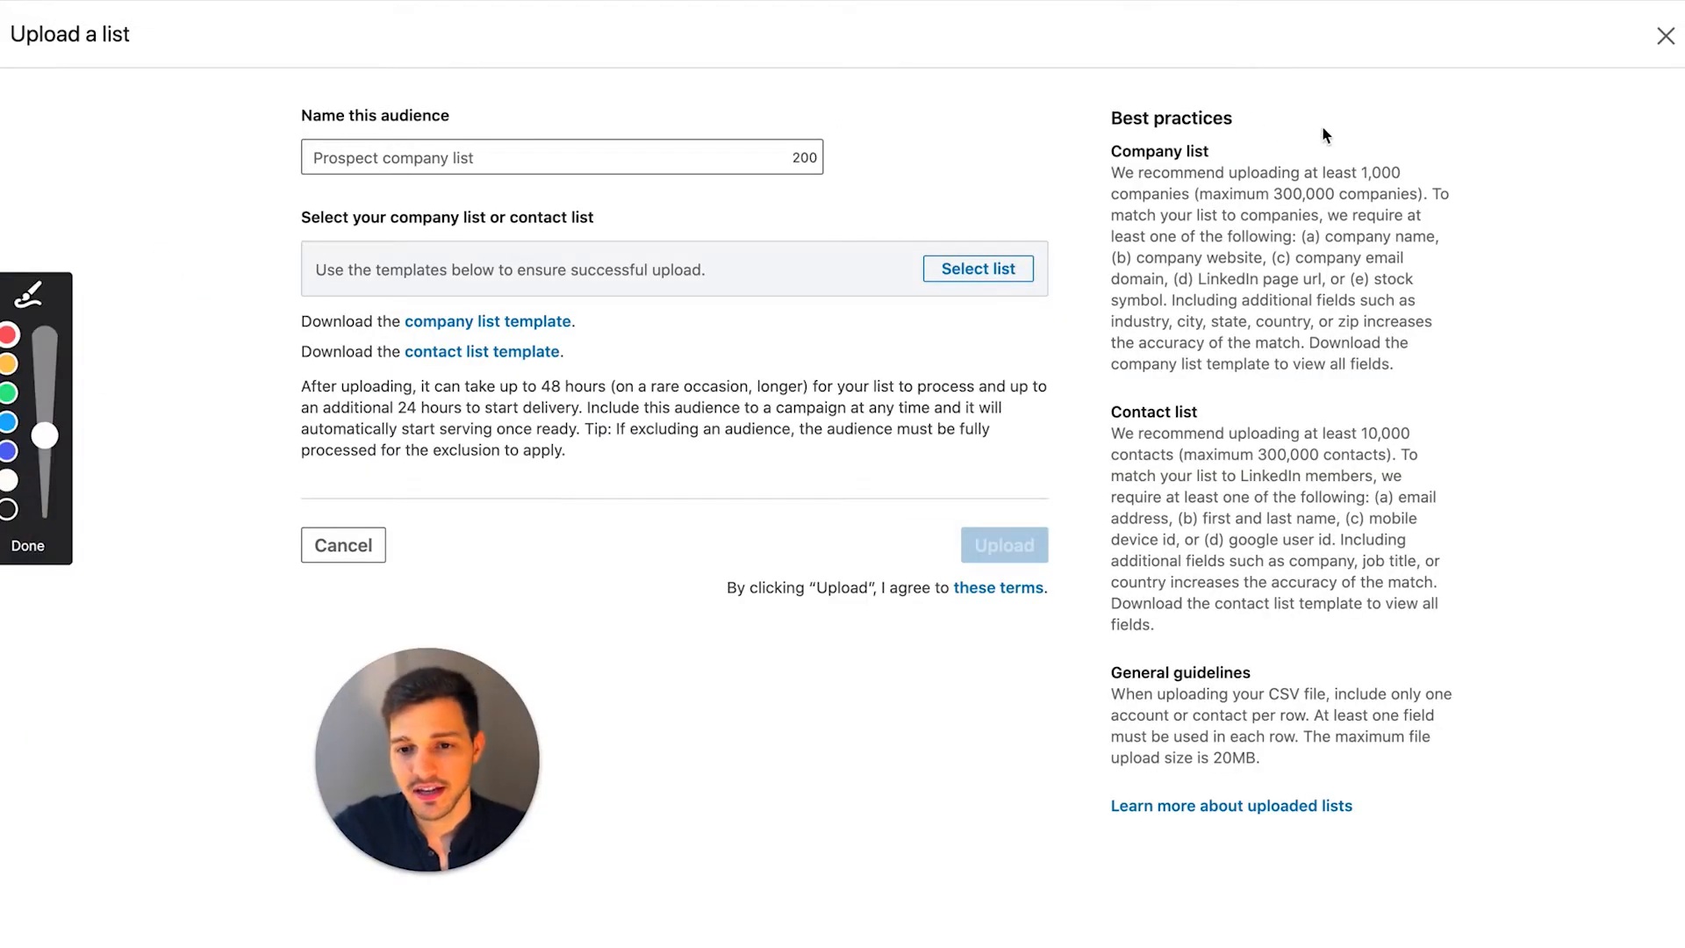
{"action": "mouse_move", "coordinate": [1411, 112]}
{"action": "left_mouse_down"}
{"action": "mouse_move", "coordinate": [1112, 98]}
{"action": "mouse_move", "coordinate": [1075, 276]}
{"action": "mouse_move", "coordinate": [1084, 368]}
{"action": "mouse_move", "coordinate": [1395, 384]}
{"action": "mouse_move", "coordinate": [1542, 170]}
{"action": "mouse_move", "coordinate": [1402, 104]}
{"action": "left_mouse_up"}
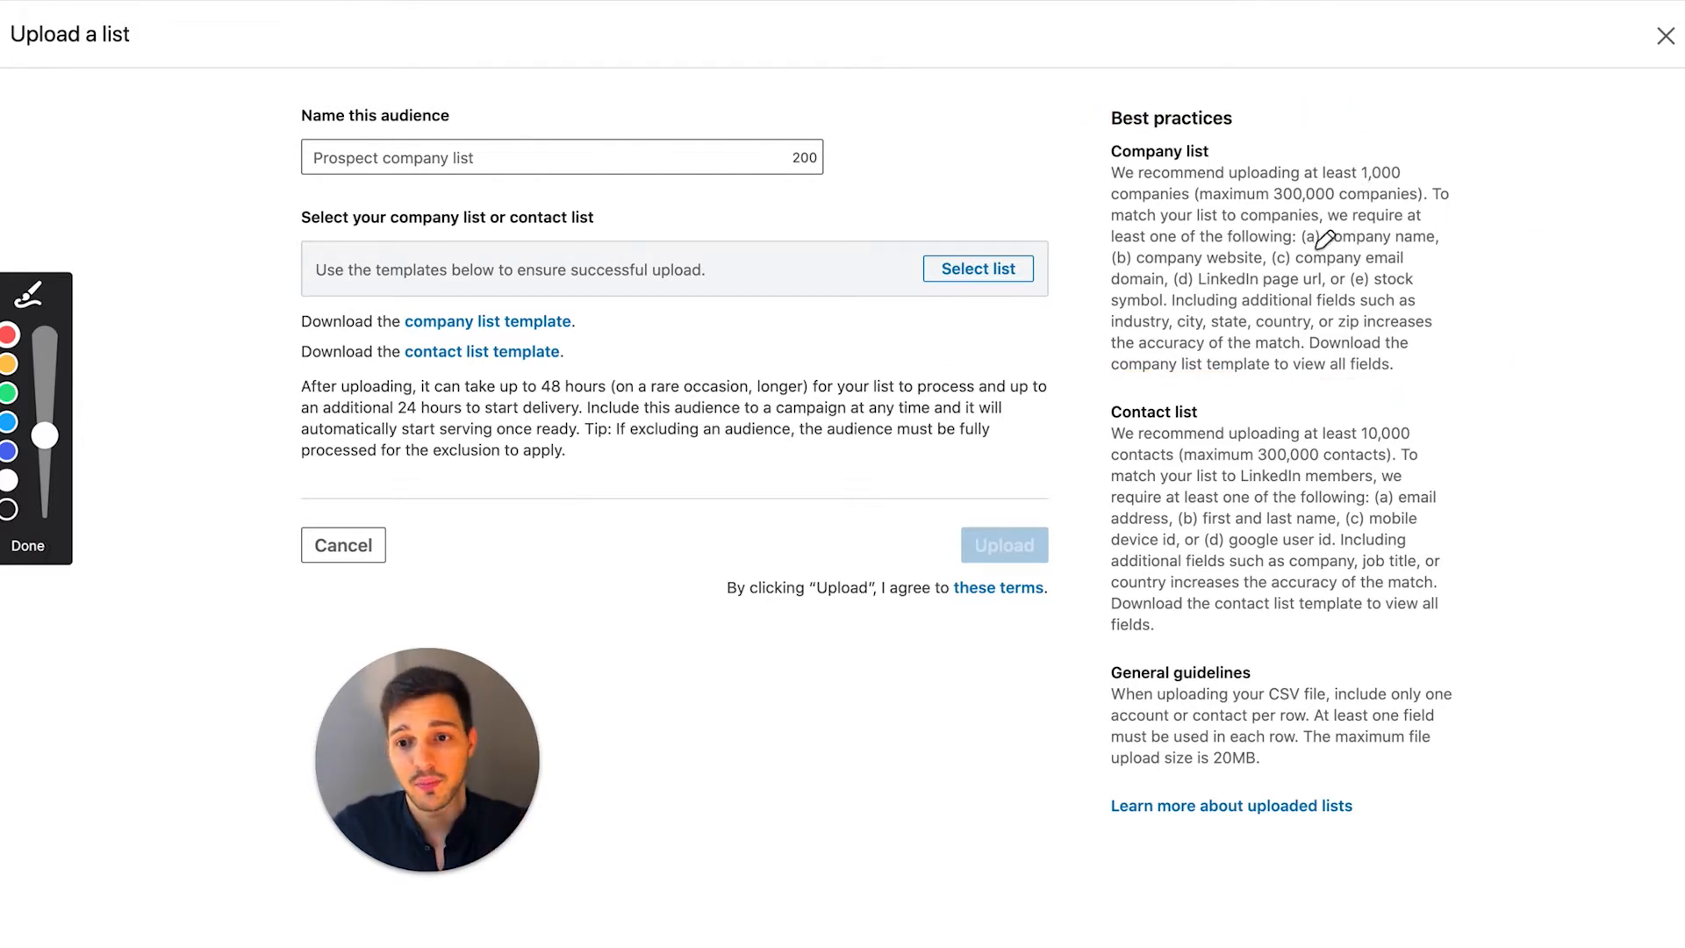
{"action": "left_click_drag", "start_coordinate": [1316, 248], "coordinate": [1524, 253]}
{"action": "left_click_drag", "start_coordinate": [1138, 274], "coordinate": [1257, 275]}
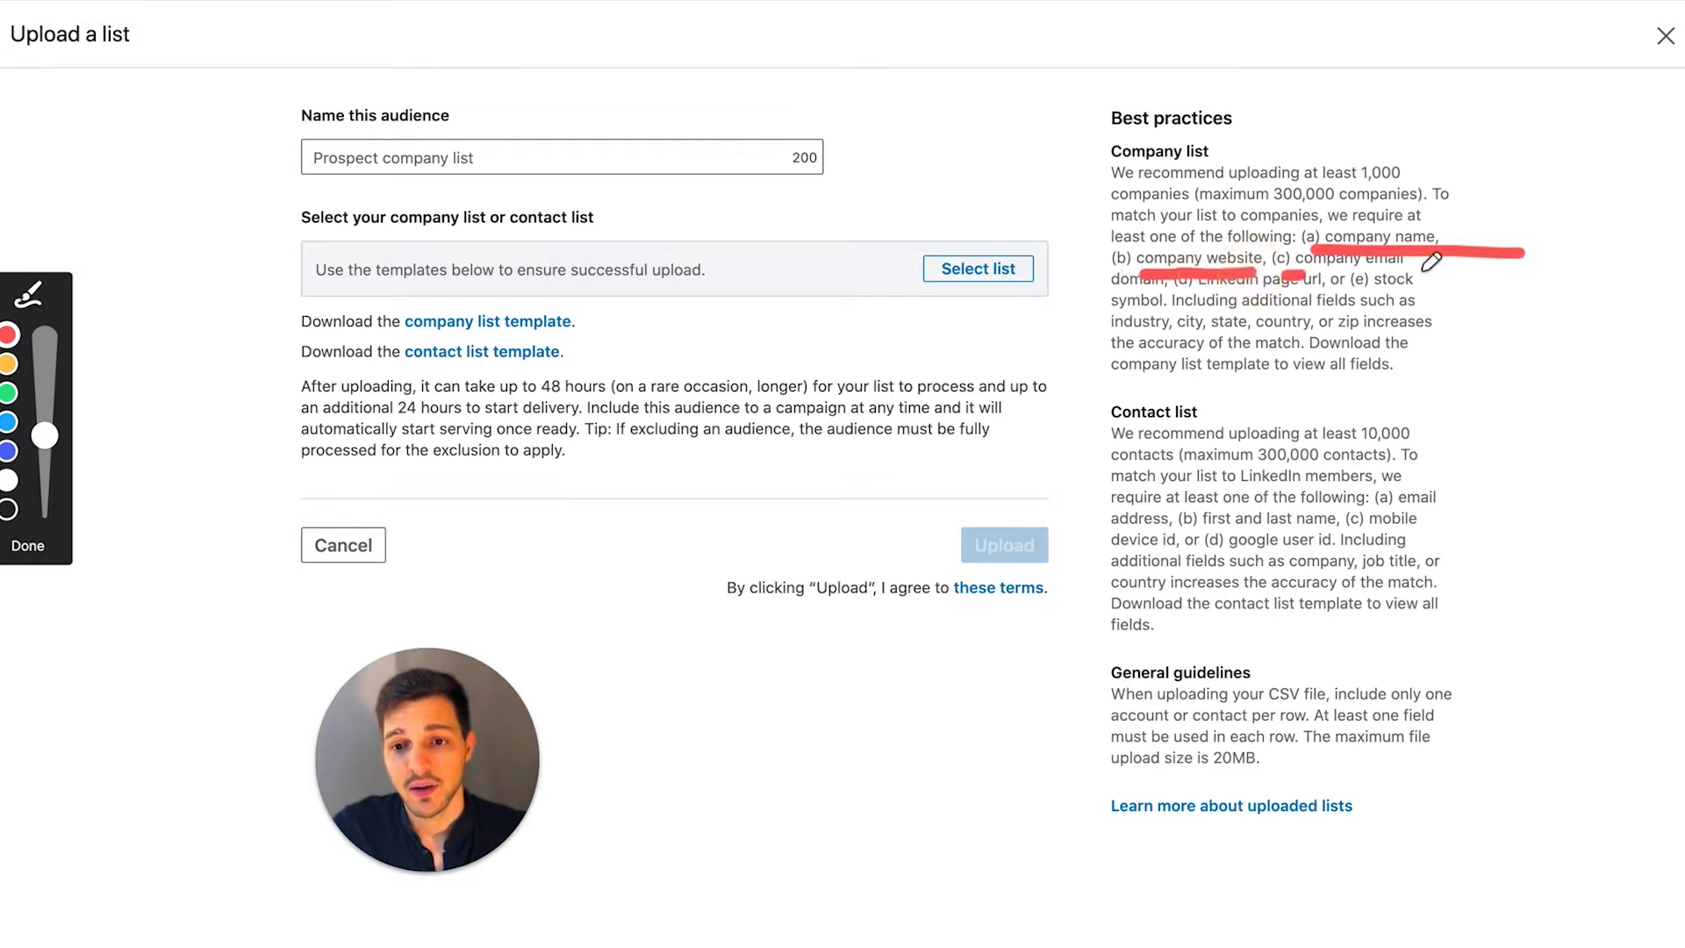
{"action": "left_click_drag", "start_coordinate": [1424, 267], "coordinate": [1528, 264]}
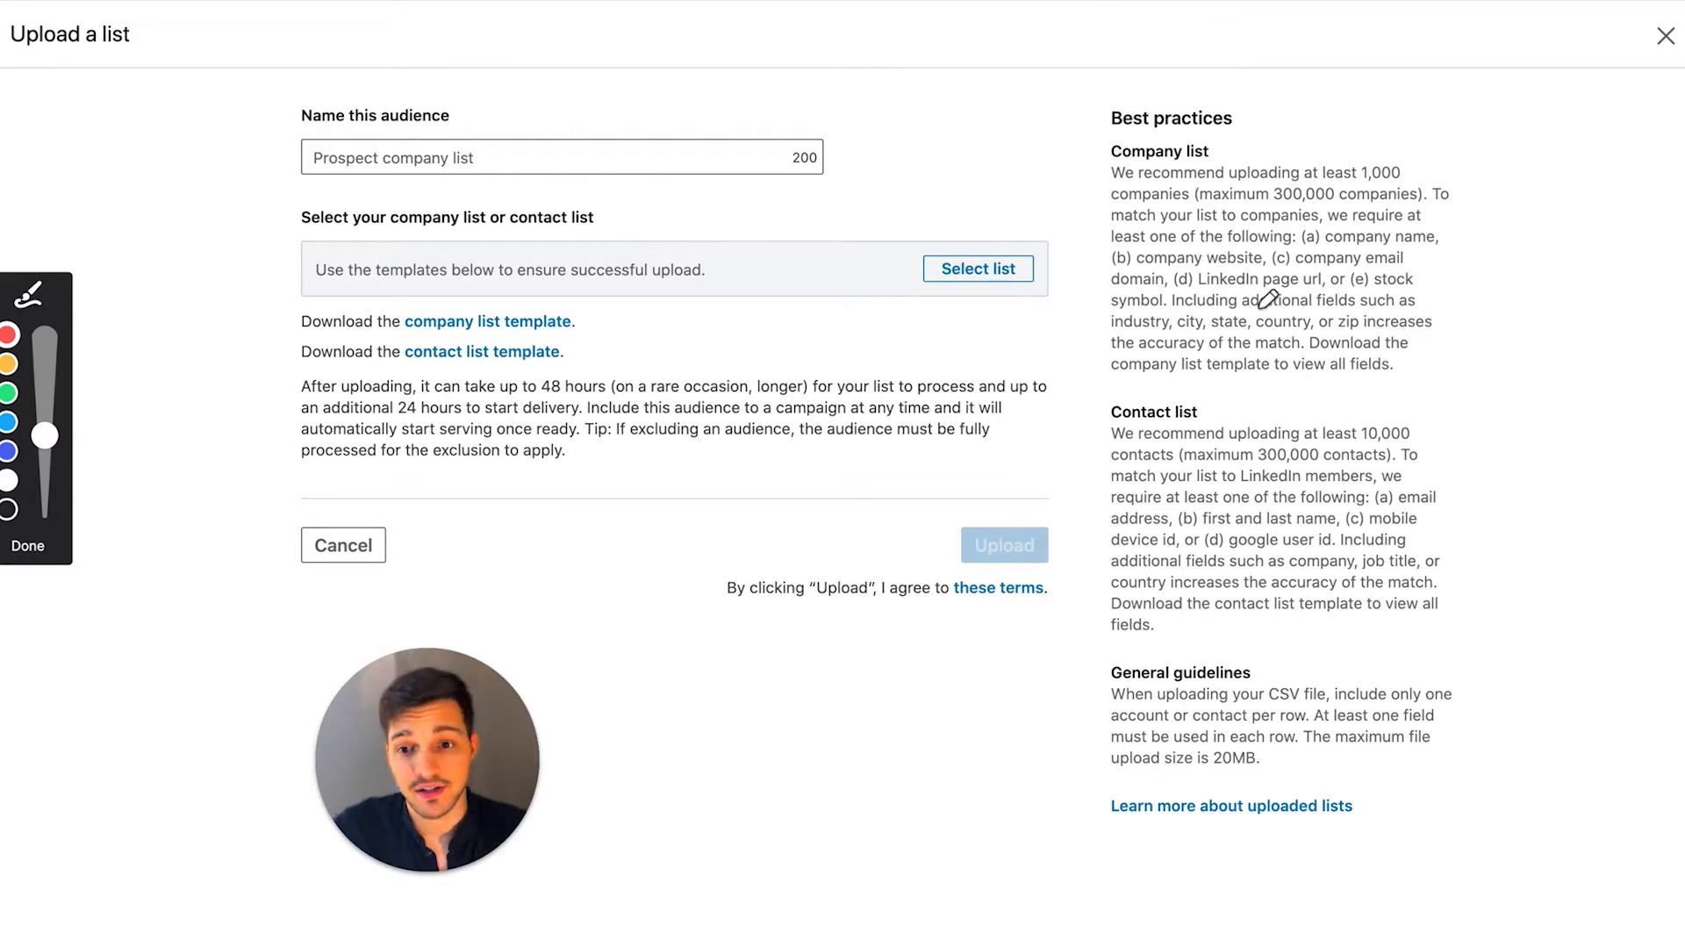
{"action": "mouse_move", "coordinate": [1491, 251]}
{"action": "left_mouse_down"}
{"action": "mouse_move", "coordinate": [1487, 360]}
{"action": "mouse_move", "coordinate": [1263, 361]}
{"action": "mouse_move", "coordinate": [1088, 316]}
{"action": "mouse_move", "coordinate": [1119, 136]}
{"action": "left_mouse_up"}
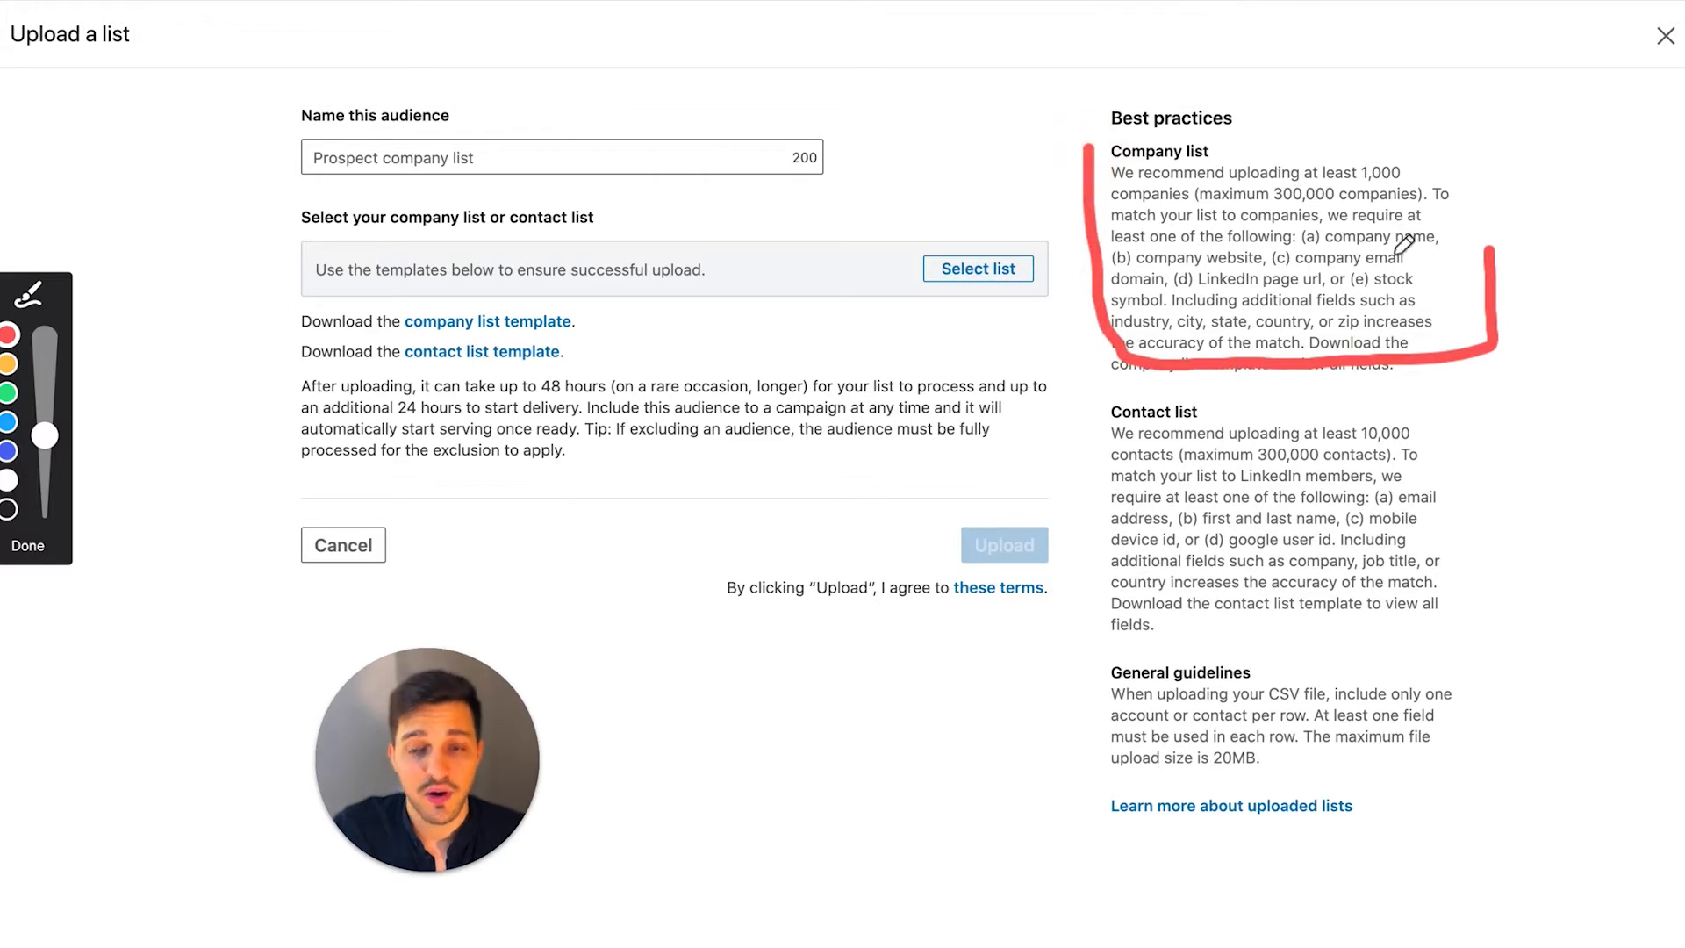
{"action": "left_click", "coordinate": [32, 551]}
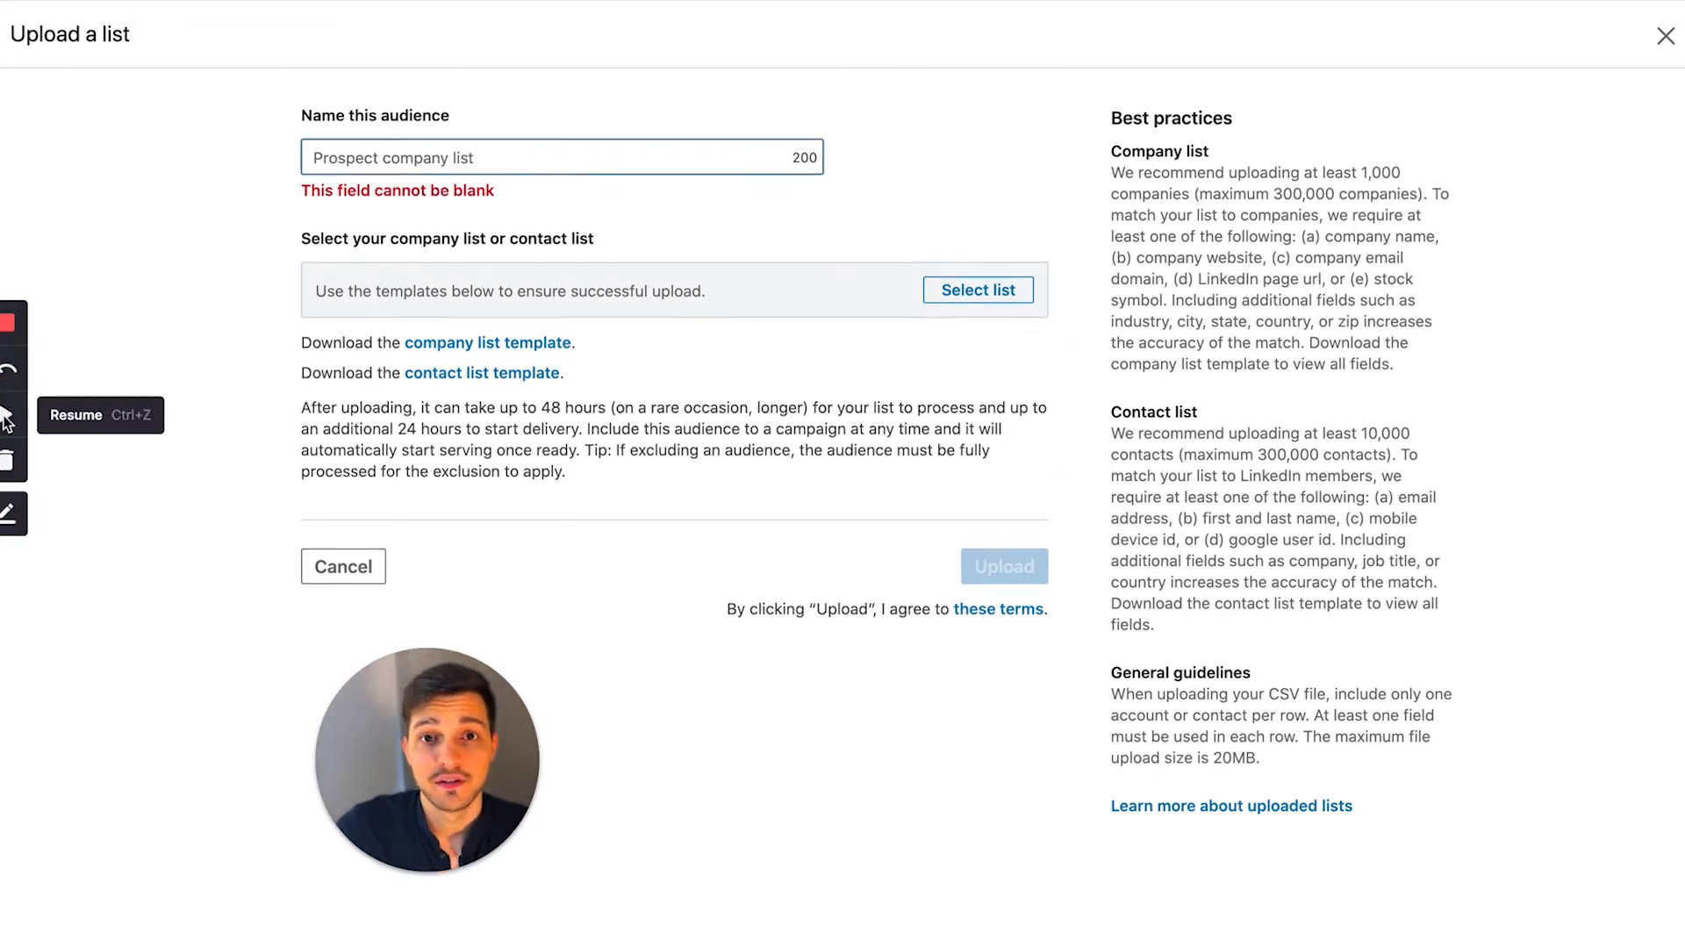
- Name the new list audience "Dream 1000 List"
{"action": "left_click", "coordinate": [414, 156]}
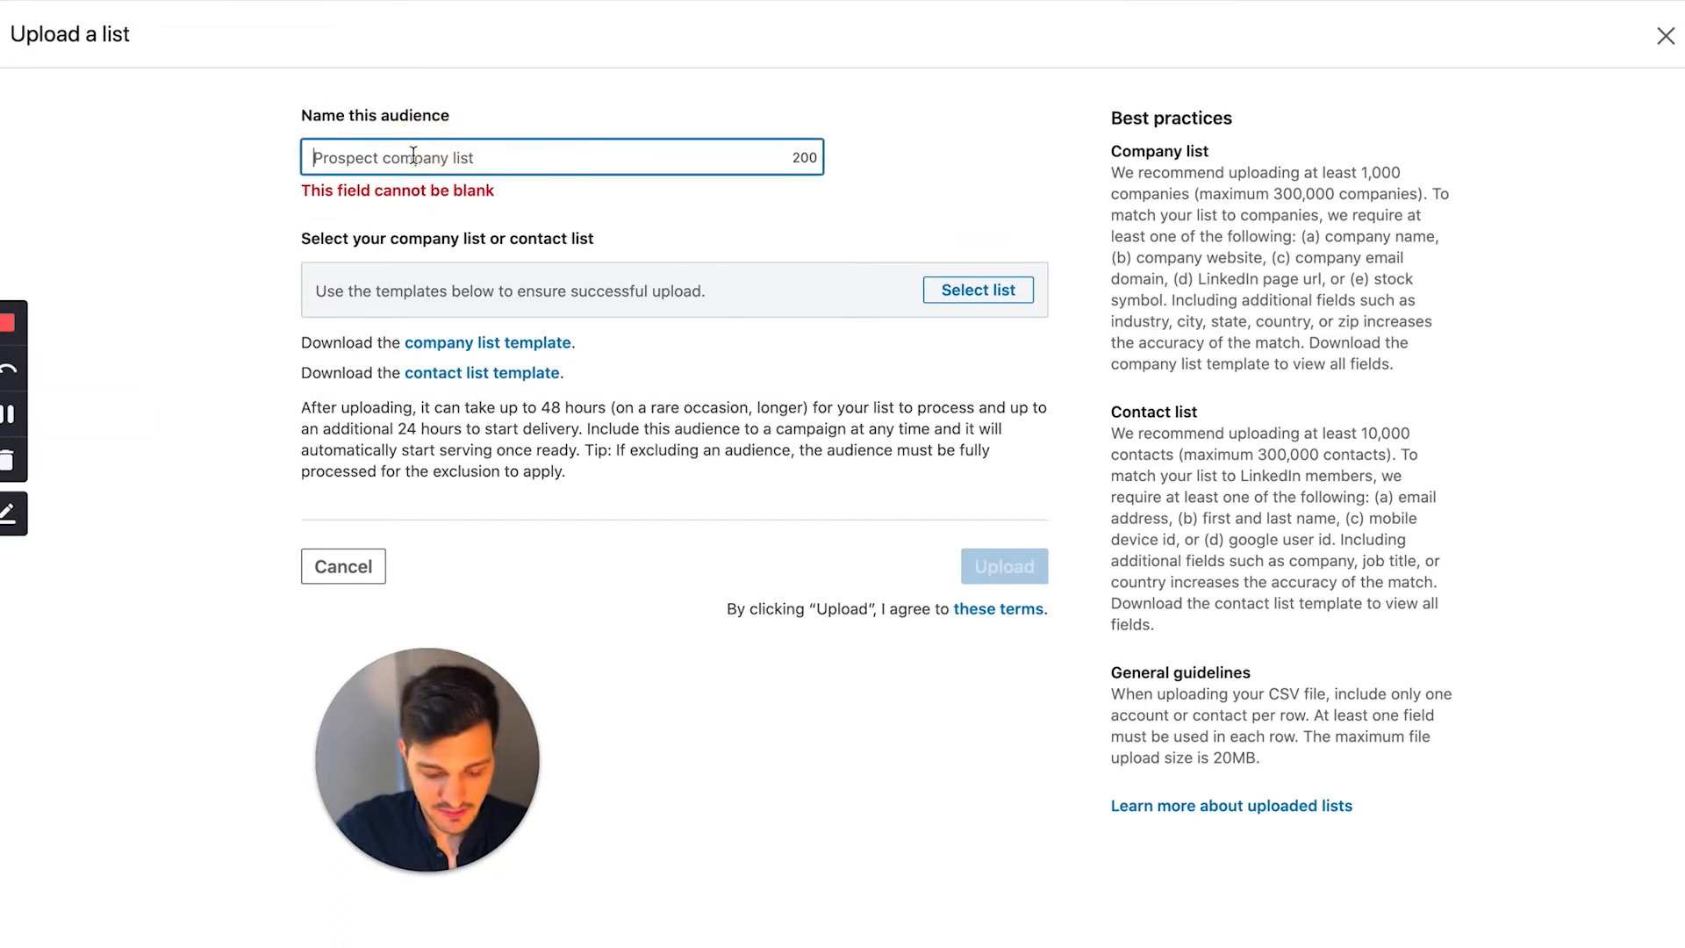
{"action": "type", "text": "Dream 1000 List"}
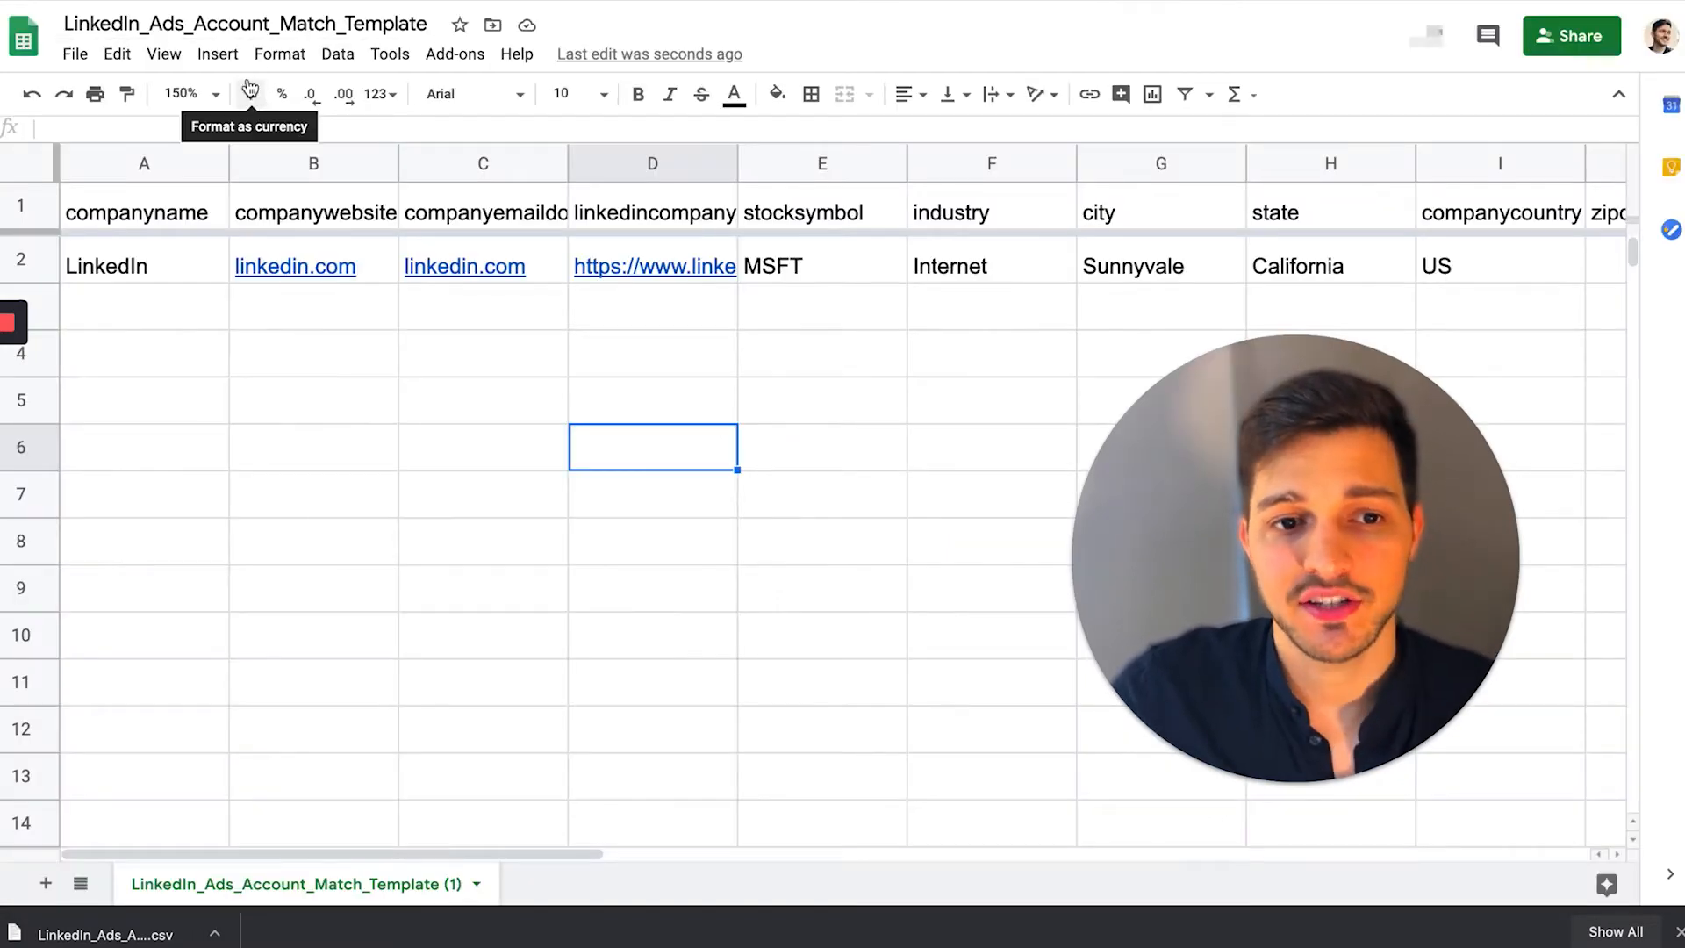
- Switch to the LinkedIn_Ads_Account_Match_Template spreadsheet in Google Sheets and examine its column headers and sample row, from company name to zip code
{"action": "left_click", "coordinate": [146, 261]}
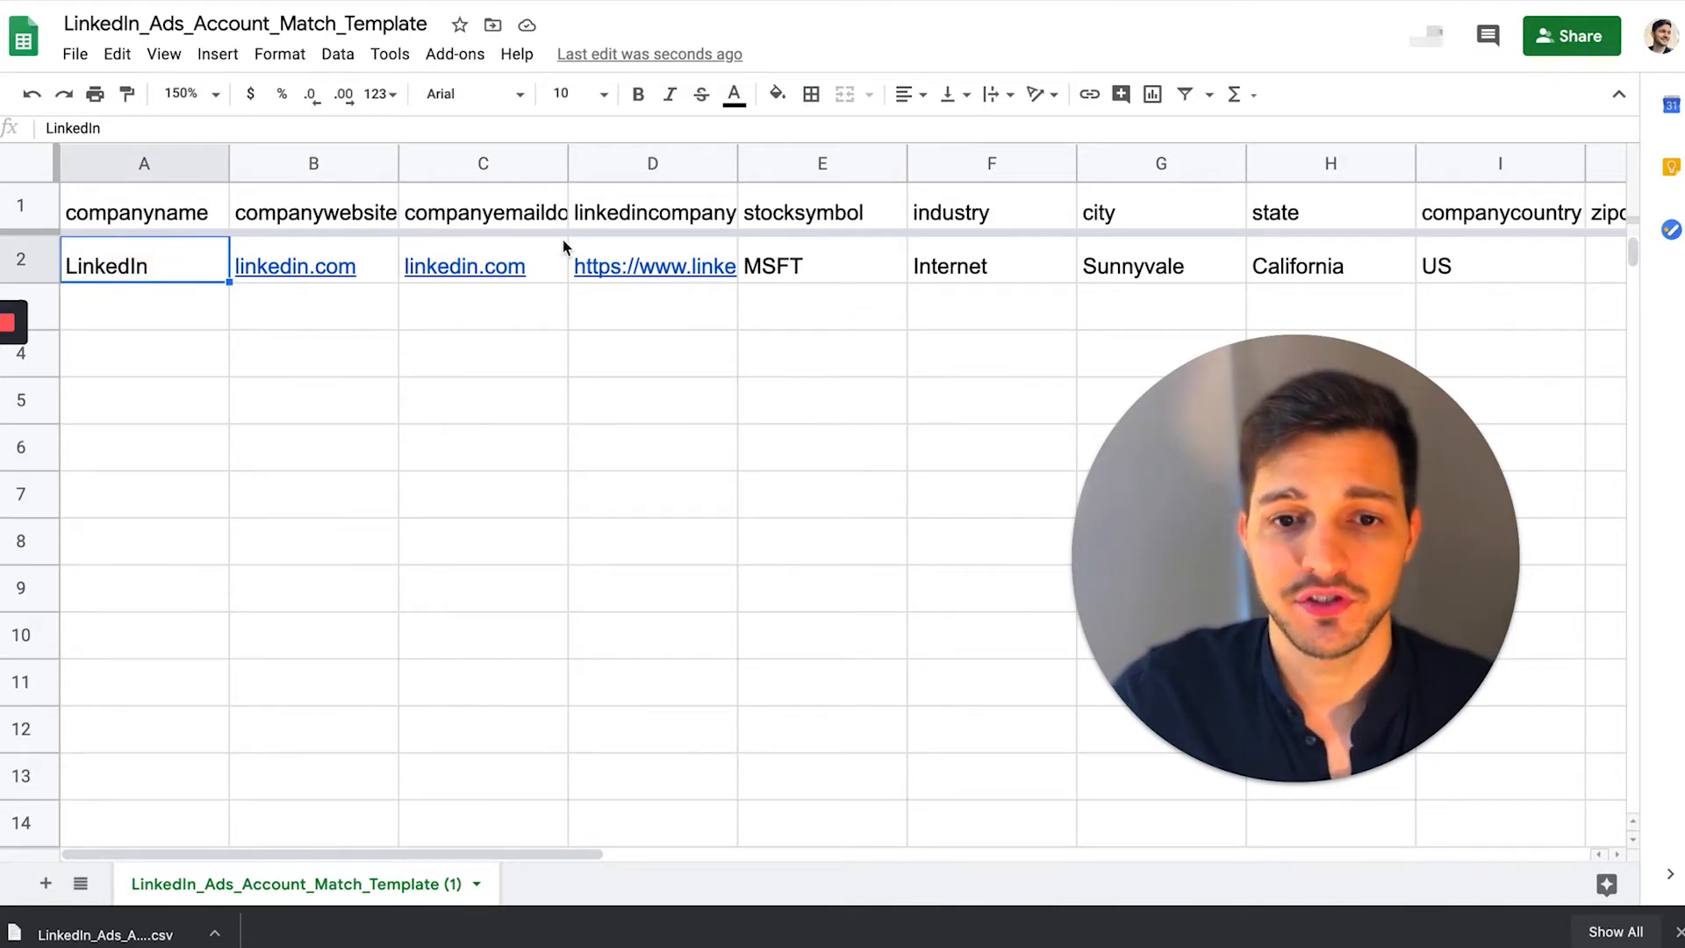
{"action": "scroll", "coordinate": [565, 263], "scroll_direction": "right", "scroll_amount": 3}
{"action": "scroll", "coordinate": [873, 270], "scroll_direction": "left", "scroll_amount": 3}
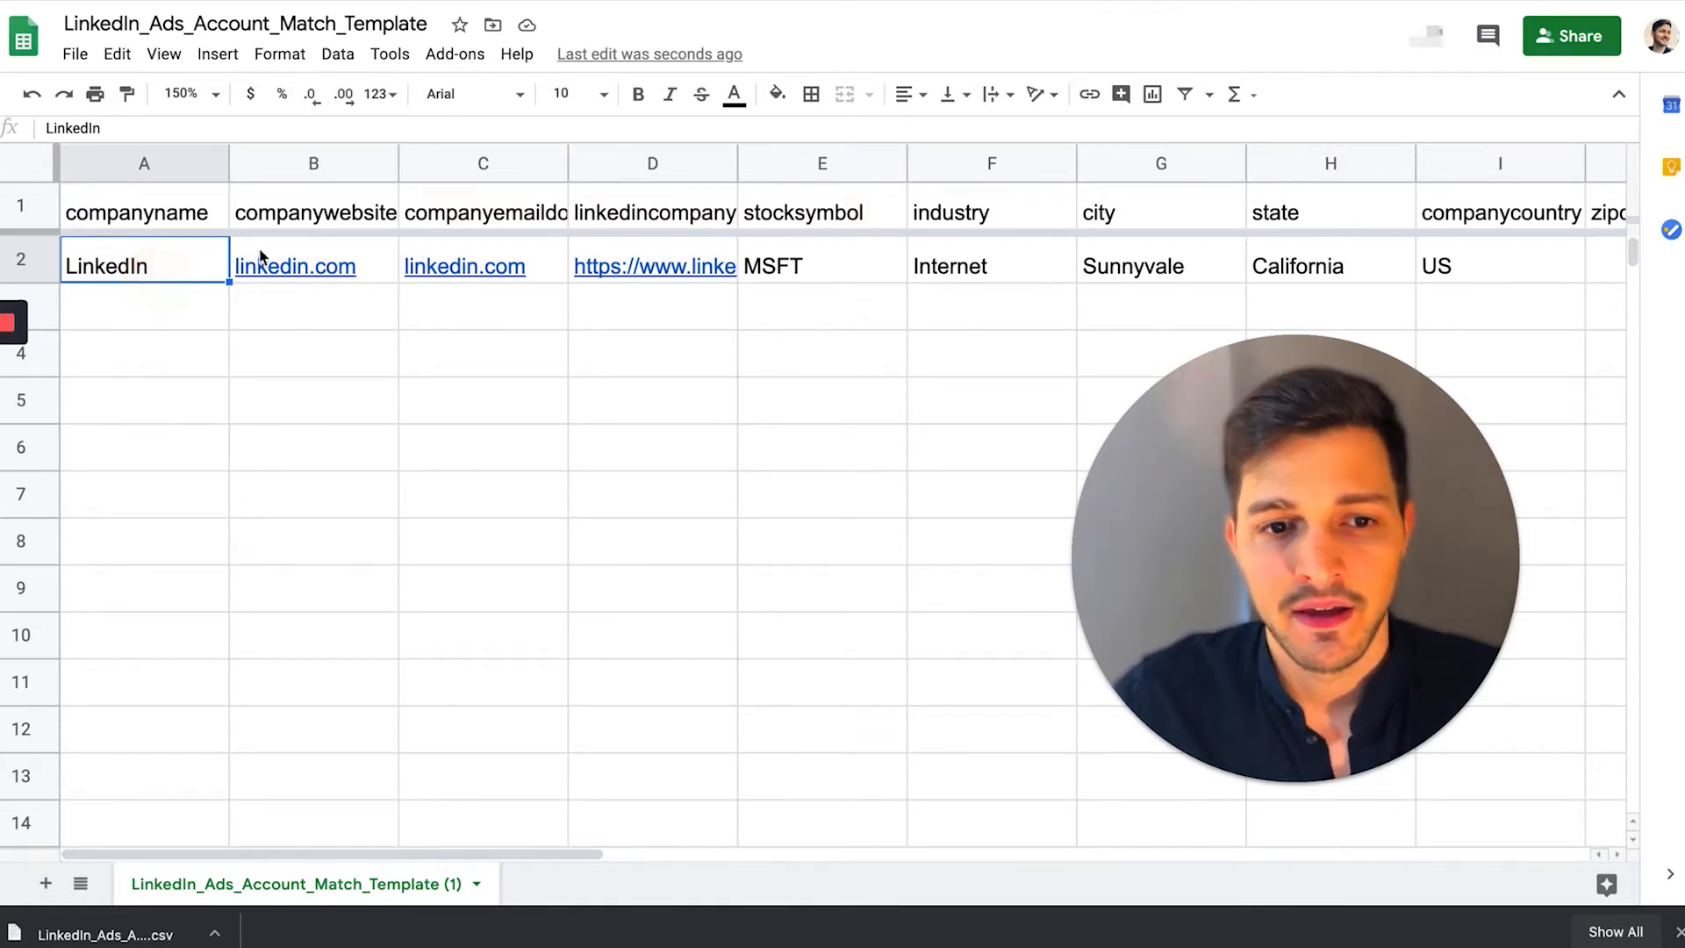
{"action": "left_click", "coordinate": [351, 195]}
{"action": "left_click", "coordinate": [529, 182]}
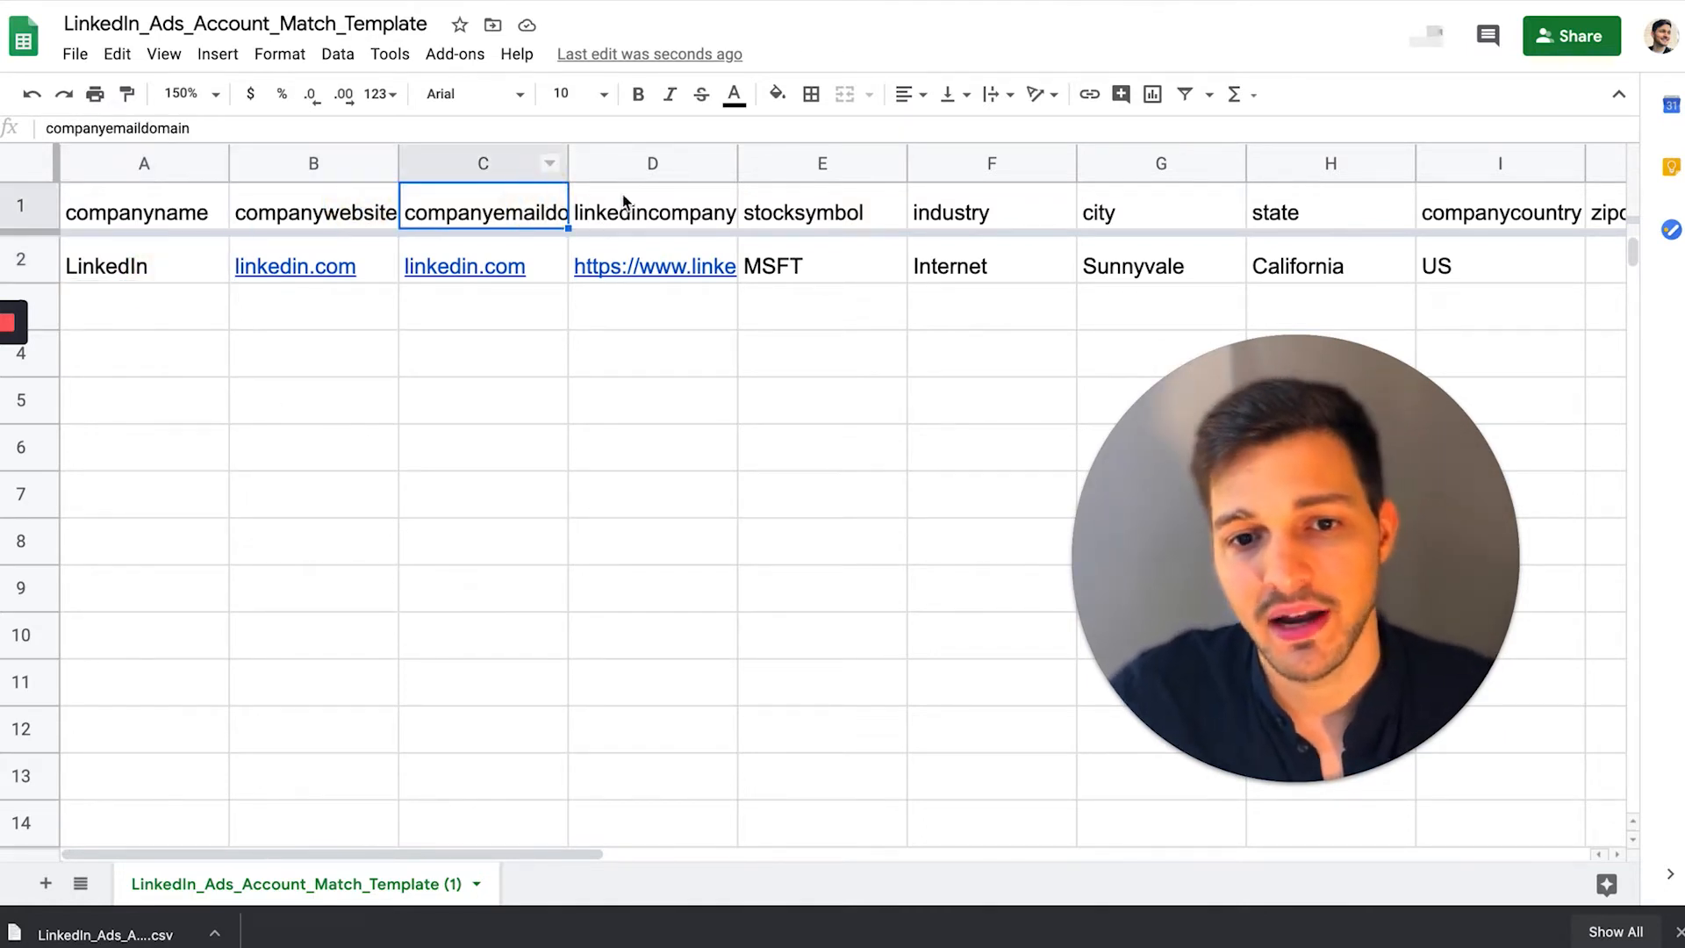
{"action": "scroll", "coordinate": [801, 274], "scroll_direction": "right", "scroll_amount": 1}
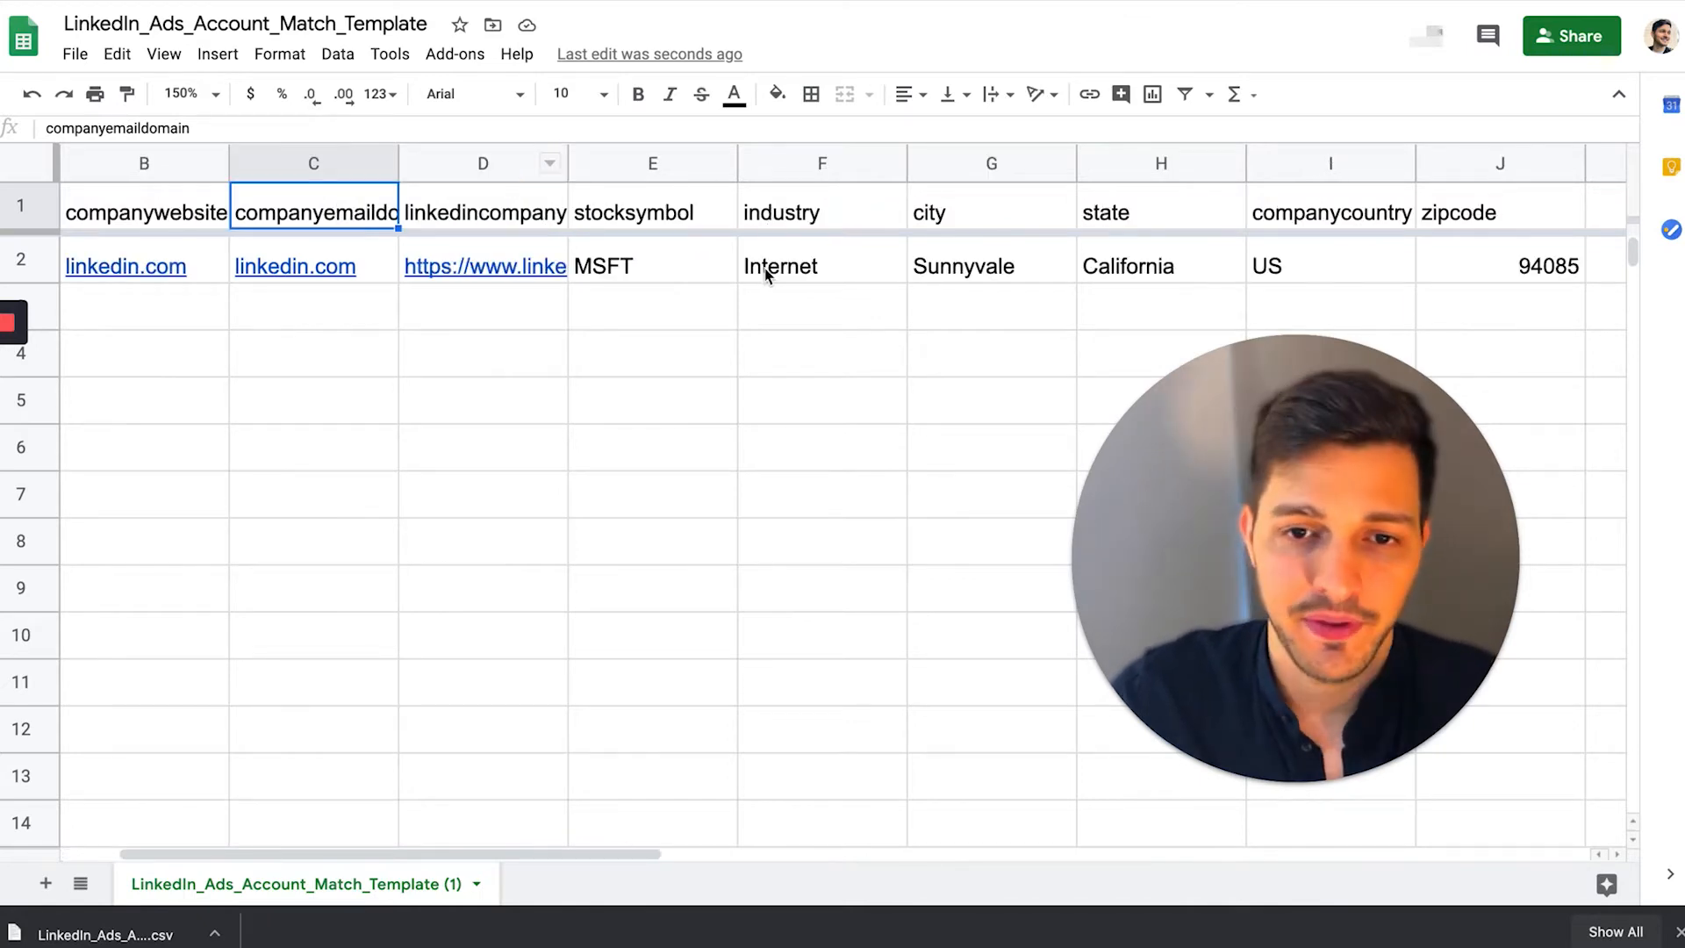
{"action": "left_click", "coordinate": [790, 267]}
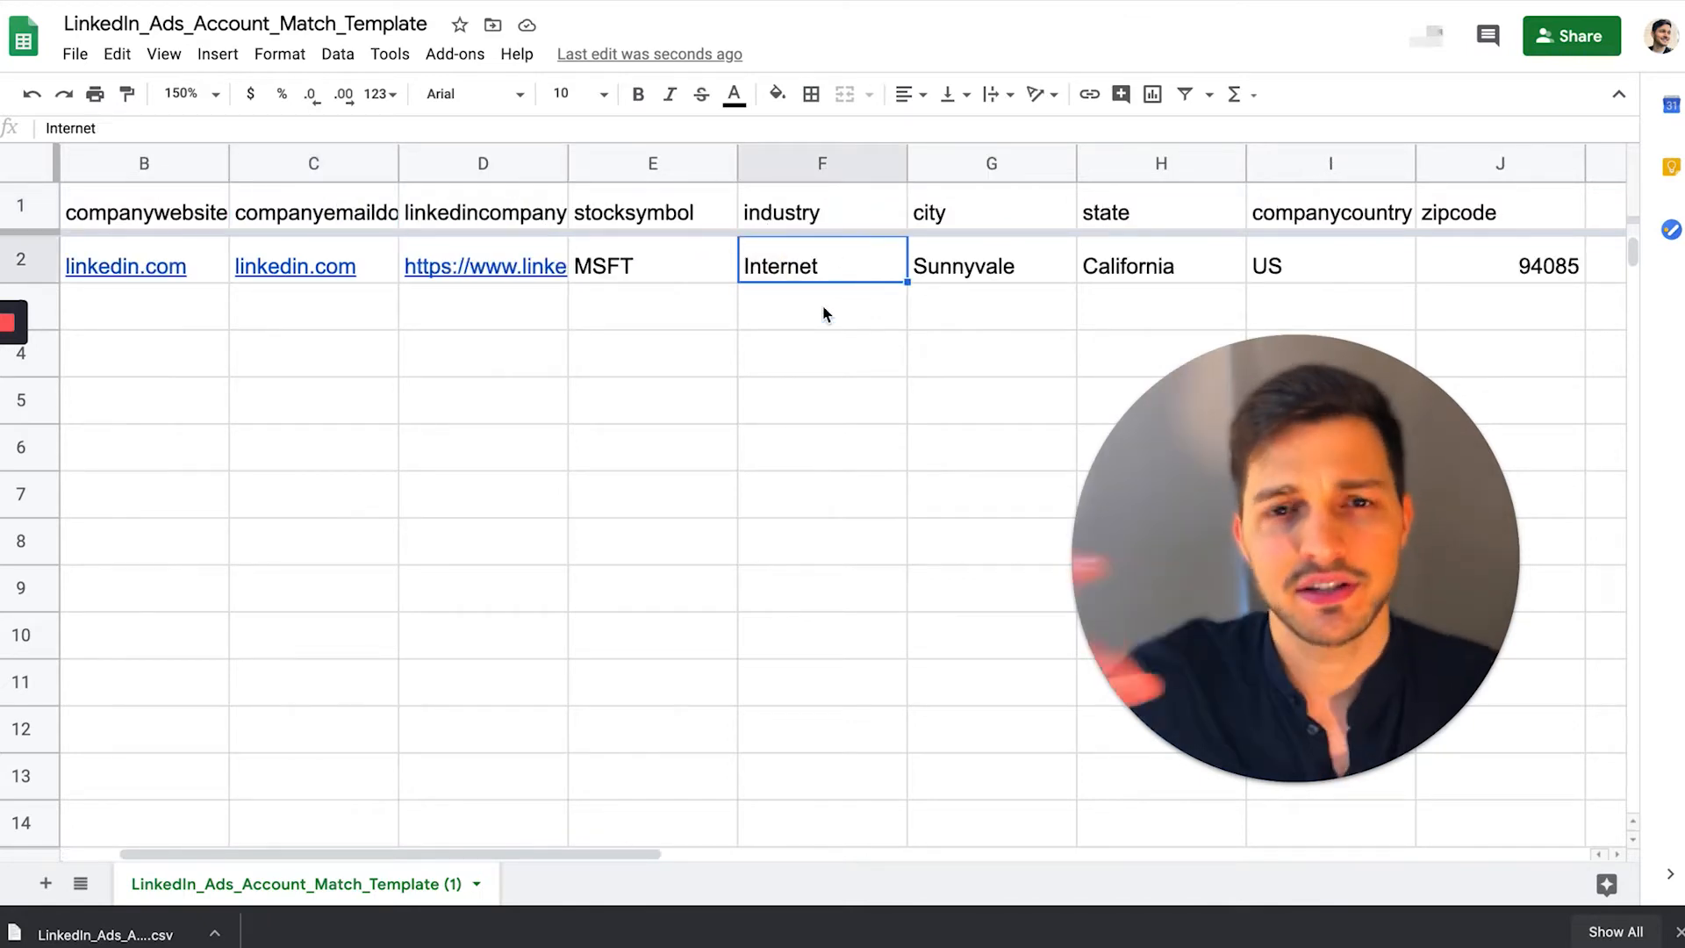
{"action": "scroll", "coordinate": [890, 265], "scroll_direction": "right", "scroll_amount": 1}
{"action": "left_click", "coordinate": [692, 252]}
{"action": "left_click", "coordinate": [846, 254]}
{"action": "left_click", "coordinate": [1007, 253]}
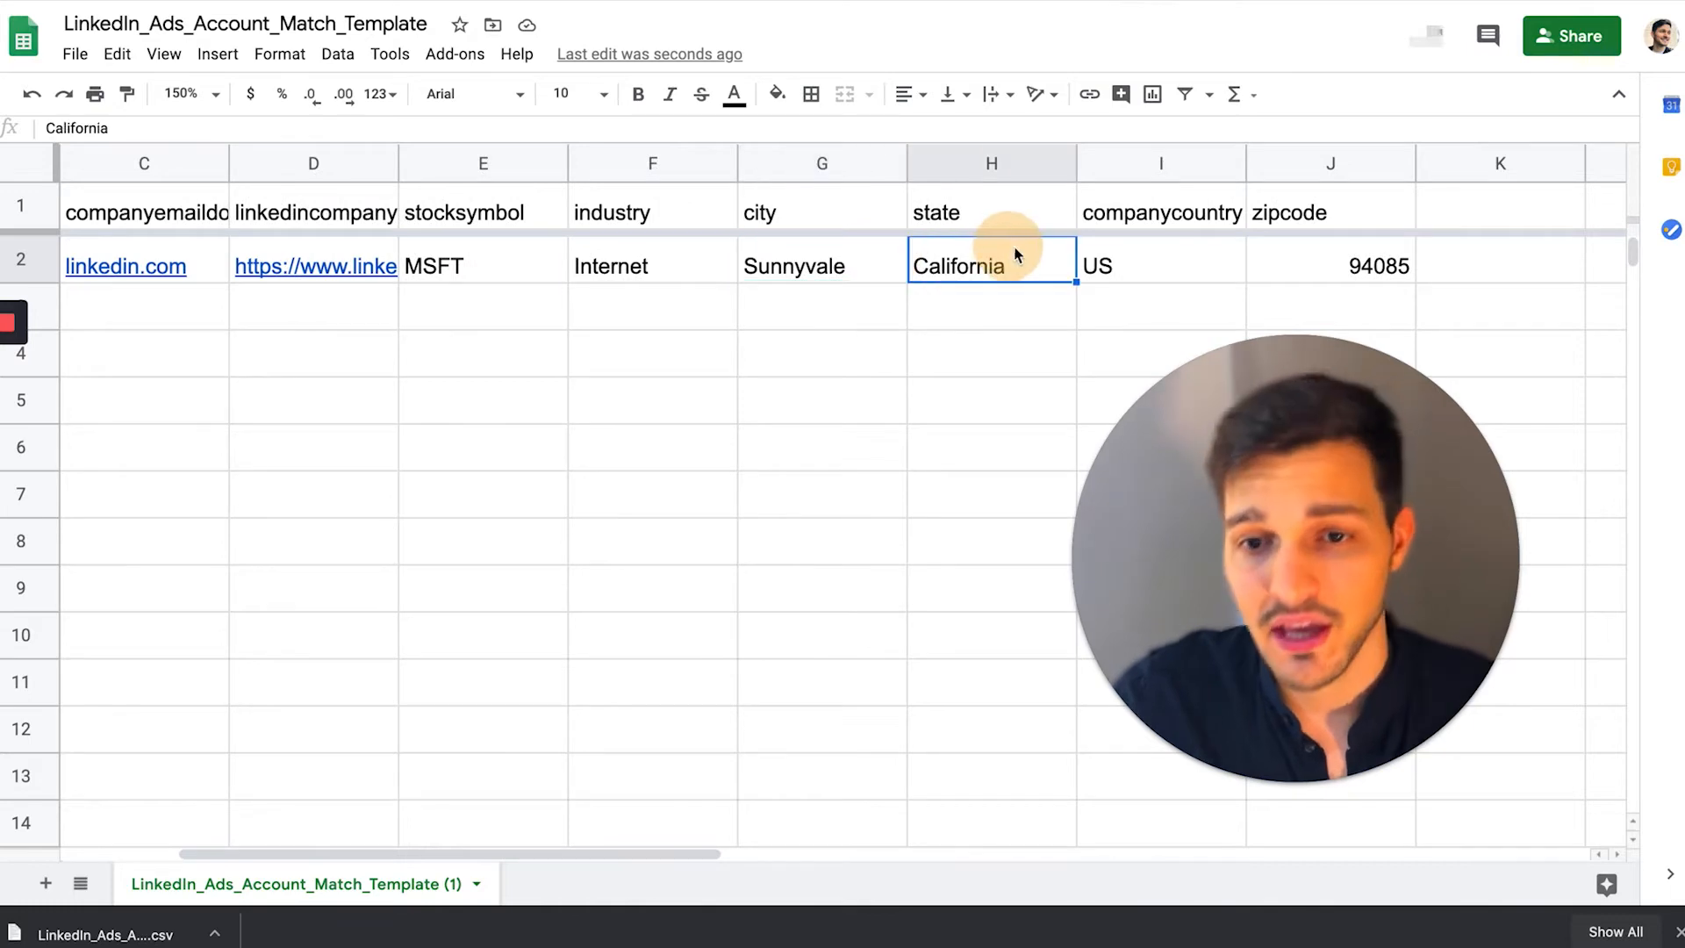
{"action": "scroll", "coordinate": [1355, 274], "scroll_direction": "right", "scroll_amount": 1}
{"action": "scroll", "coordinate": [691, 230], "scroll_direction": "left", "scroll_amount": 3}
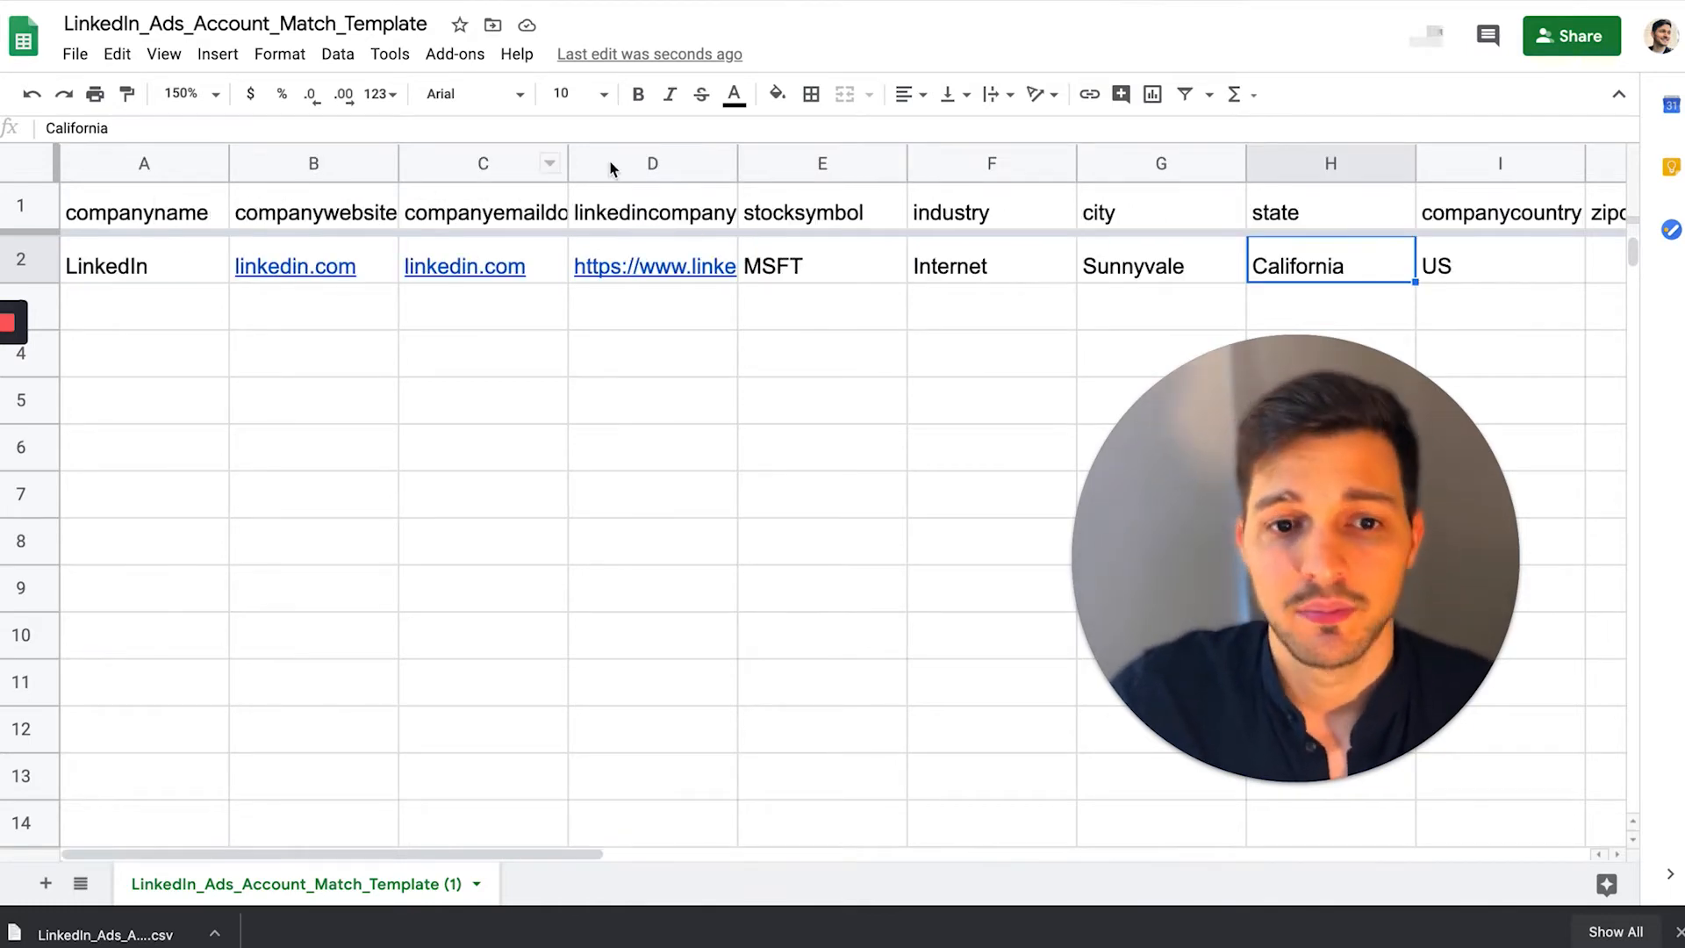
- Try deleting columns C through J, company email domain to zip code, from the template, and undo the deletion
{"action": "left_click", "coordinate": [526, 158]}
{"action": "scroll", "coordinate": [838, 224], "scroll_direction": "right", "scroll_amount": 2}
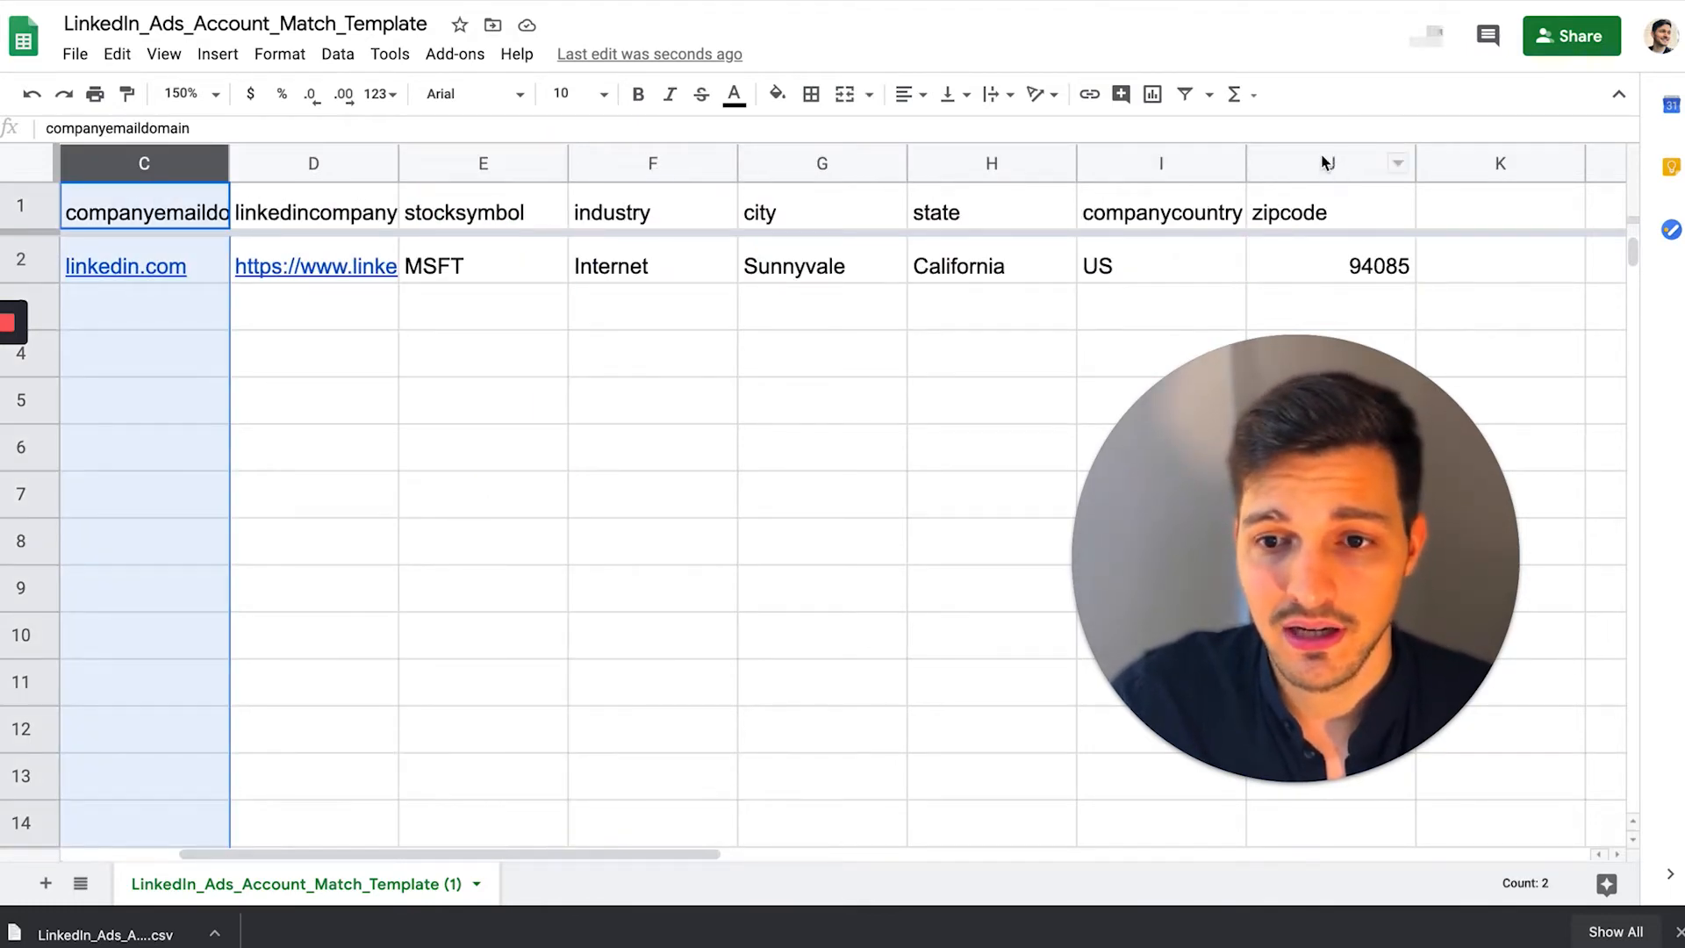
{"action": "left_click", "coordinate": [1325, 162], "text": "shift"}
{"action": "right_click", "coordinate": [1325, 162]}
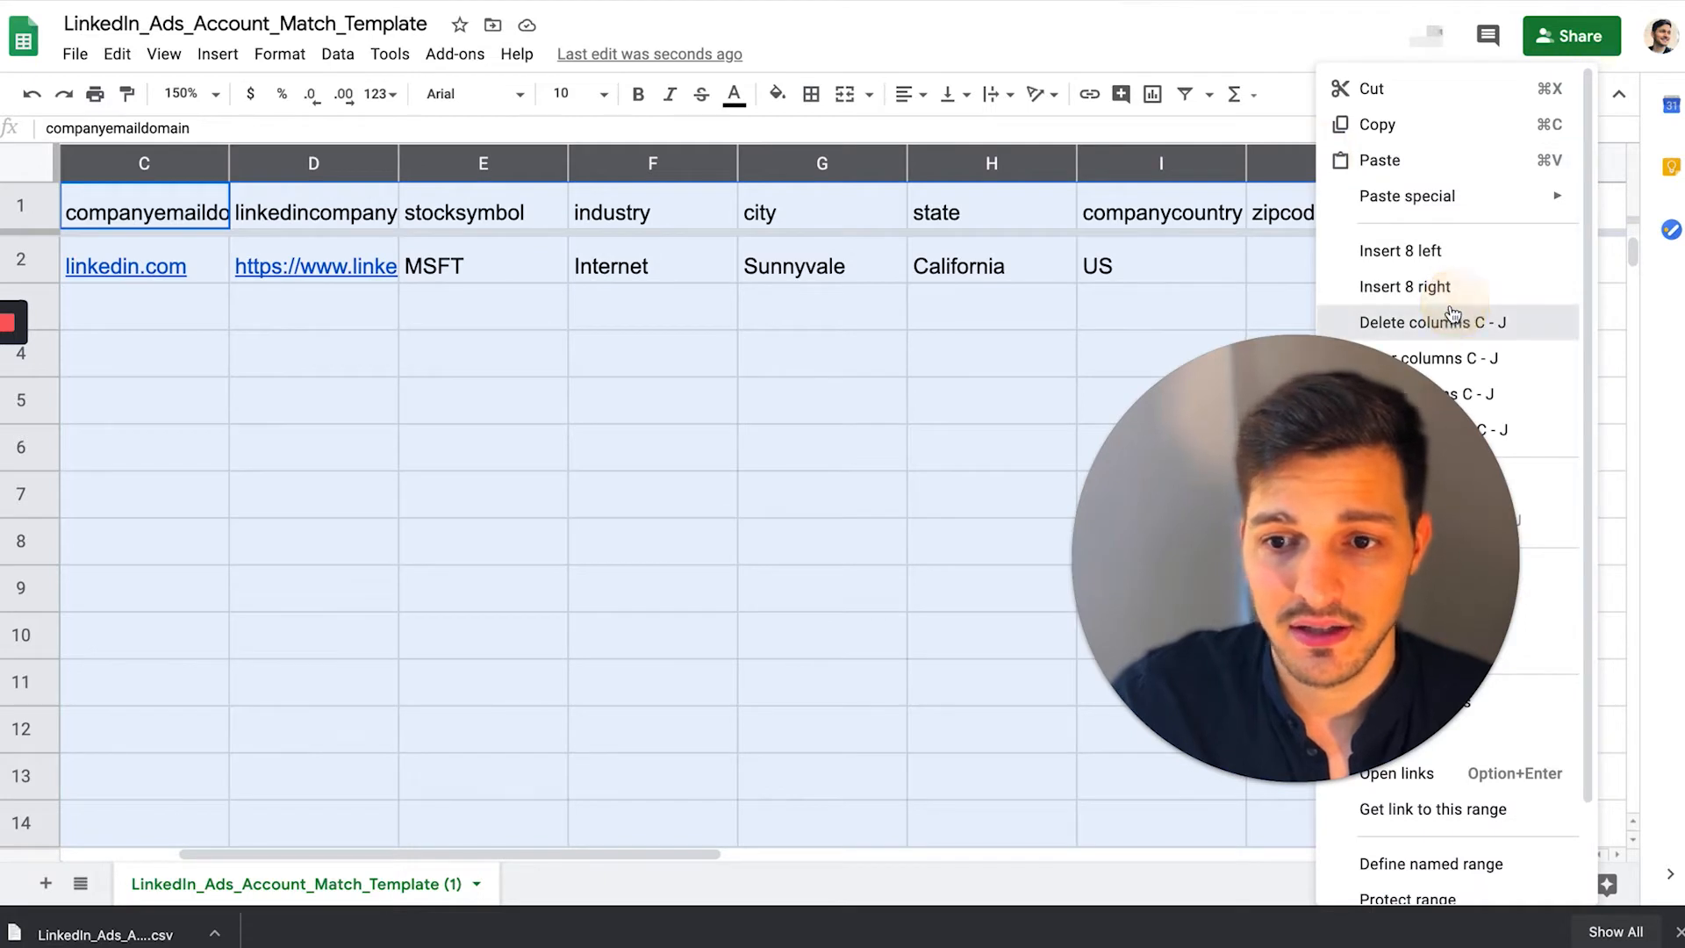
{"action": "left_click", "coordinate": [1452, 322]}
{"action": "left_click", "coordinate": [740, 360]}
{"action": "scroll", "coordinate": [473, 338], "scroll_direction": "left", "scroll_amount": 2}
{"action": "left_click", "coordinate": [150, 359]}
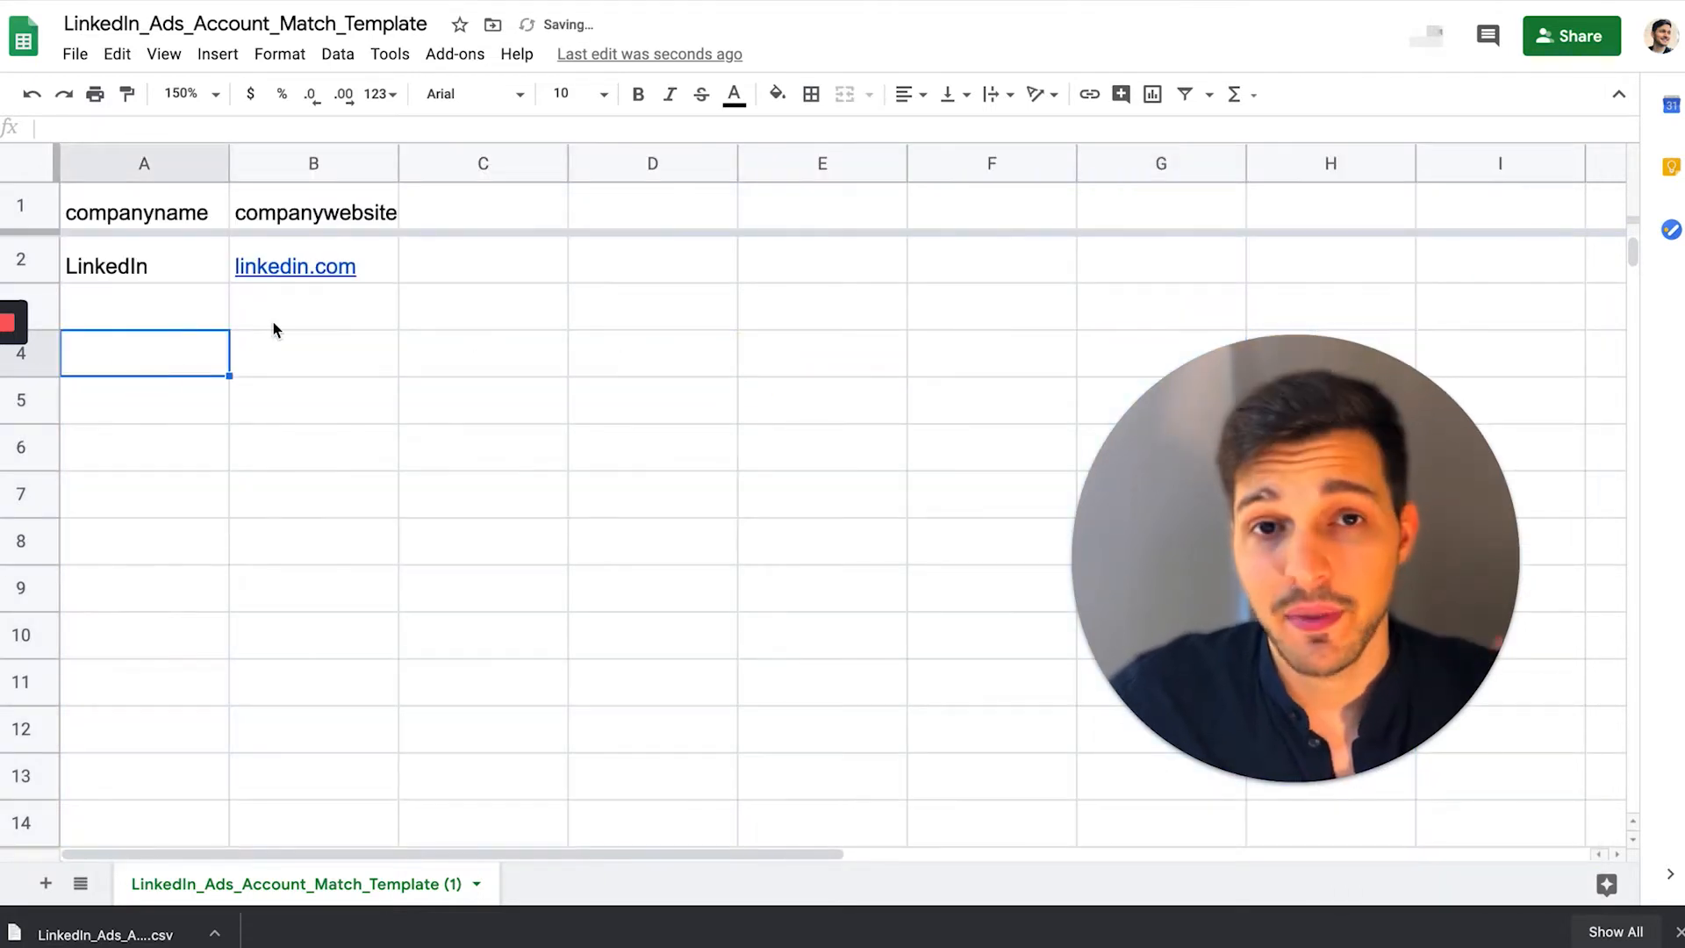
{"action": "key", "text": "ctrl+z"}
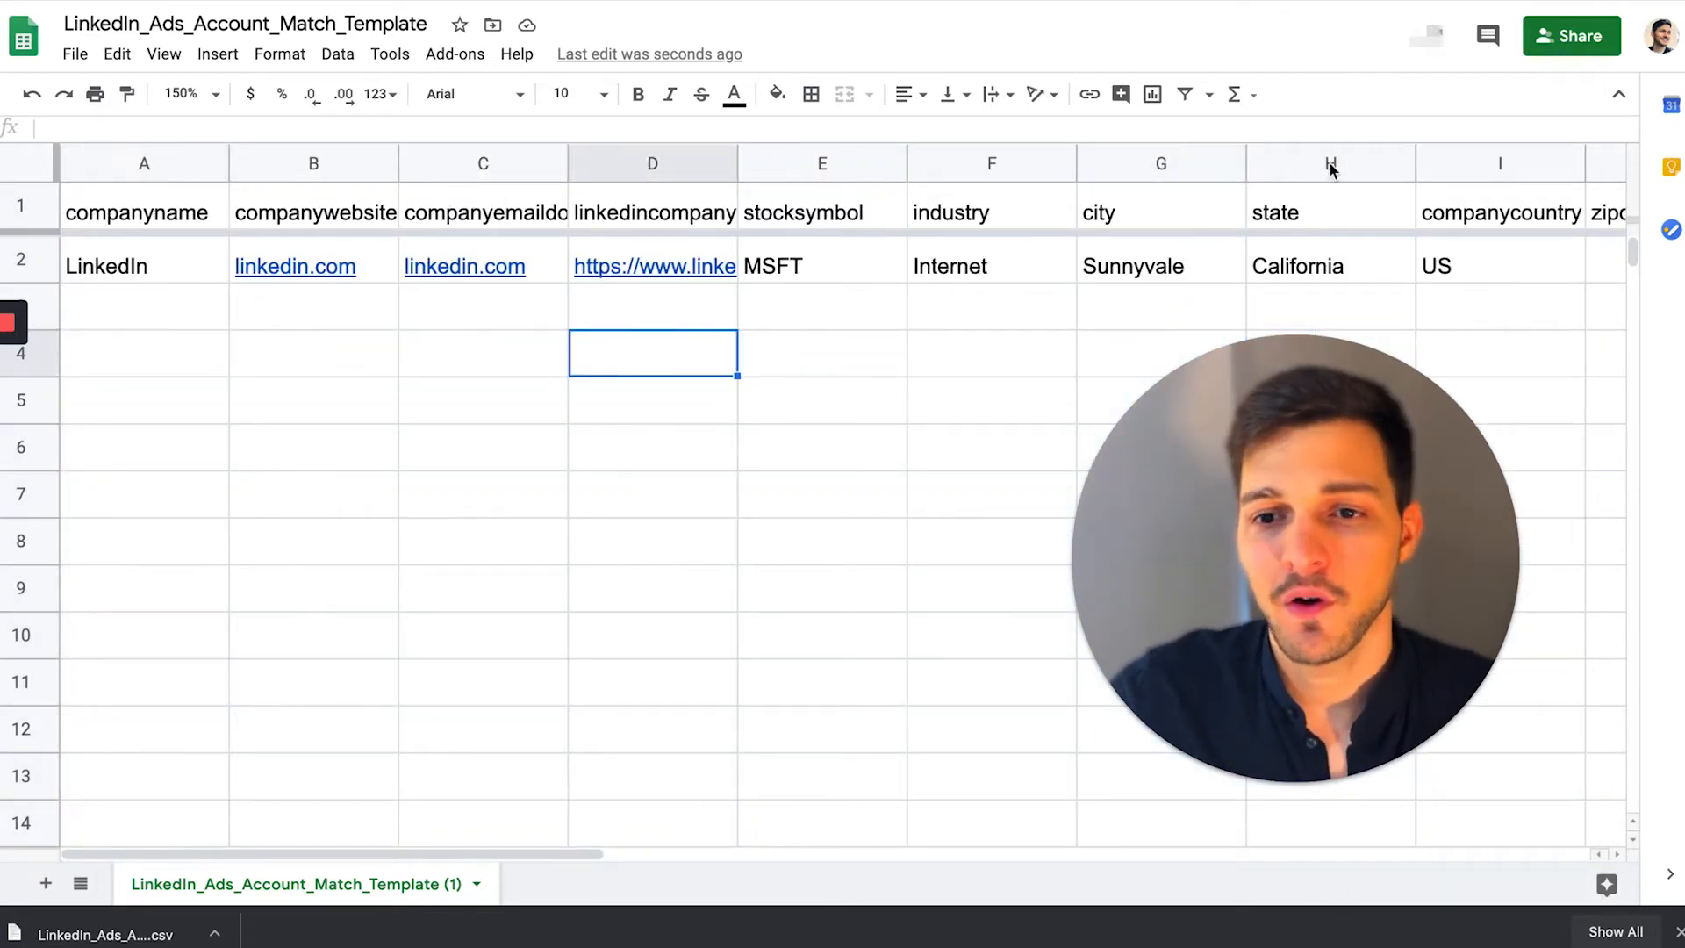
- Delete columns C through H, company email domain to state, from the template
{"action": "left_click", "coordinate": [1330, 163]}
{"action": "left_click", "coordinate": [487, 162], "text": "shift"}
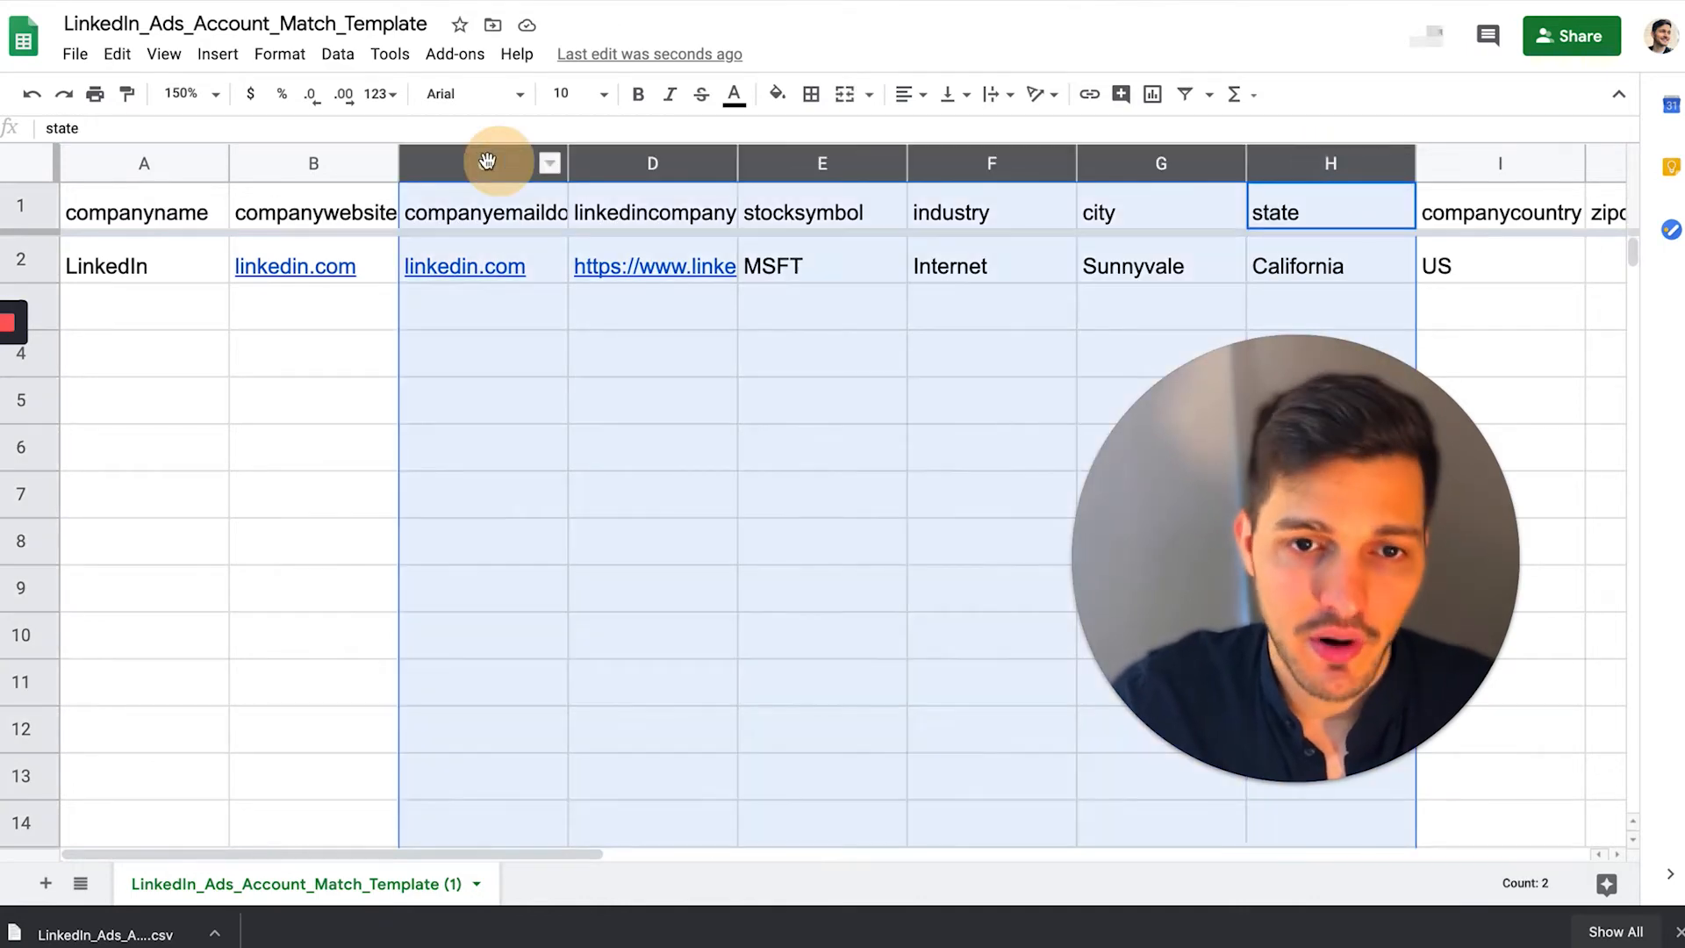
{"action": "right_click", "coordinate": [487, 161]}
{"action": "left_click", "coordinate": [596, 333]}
{"action": "left_click", "coordinate": [507, 402]}
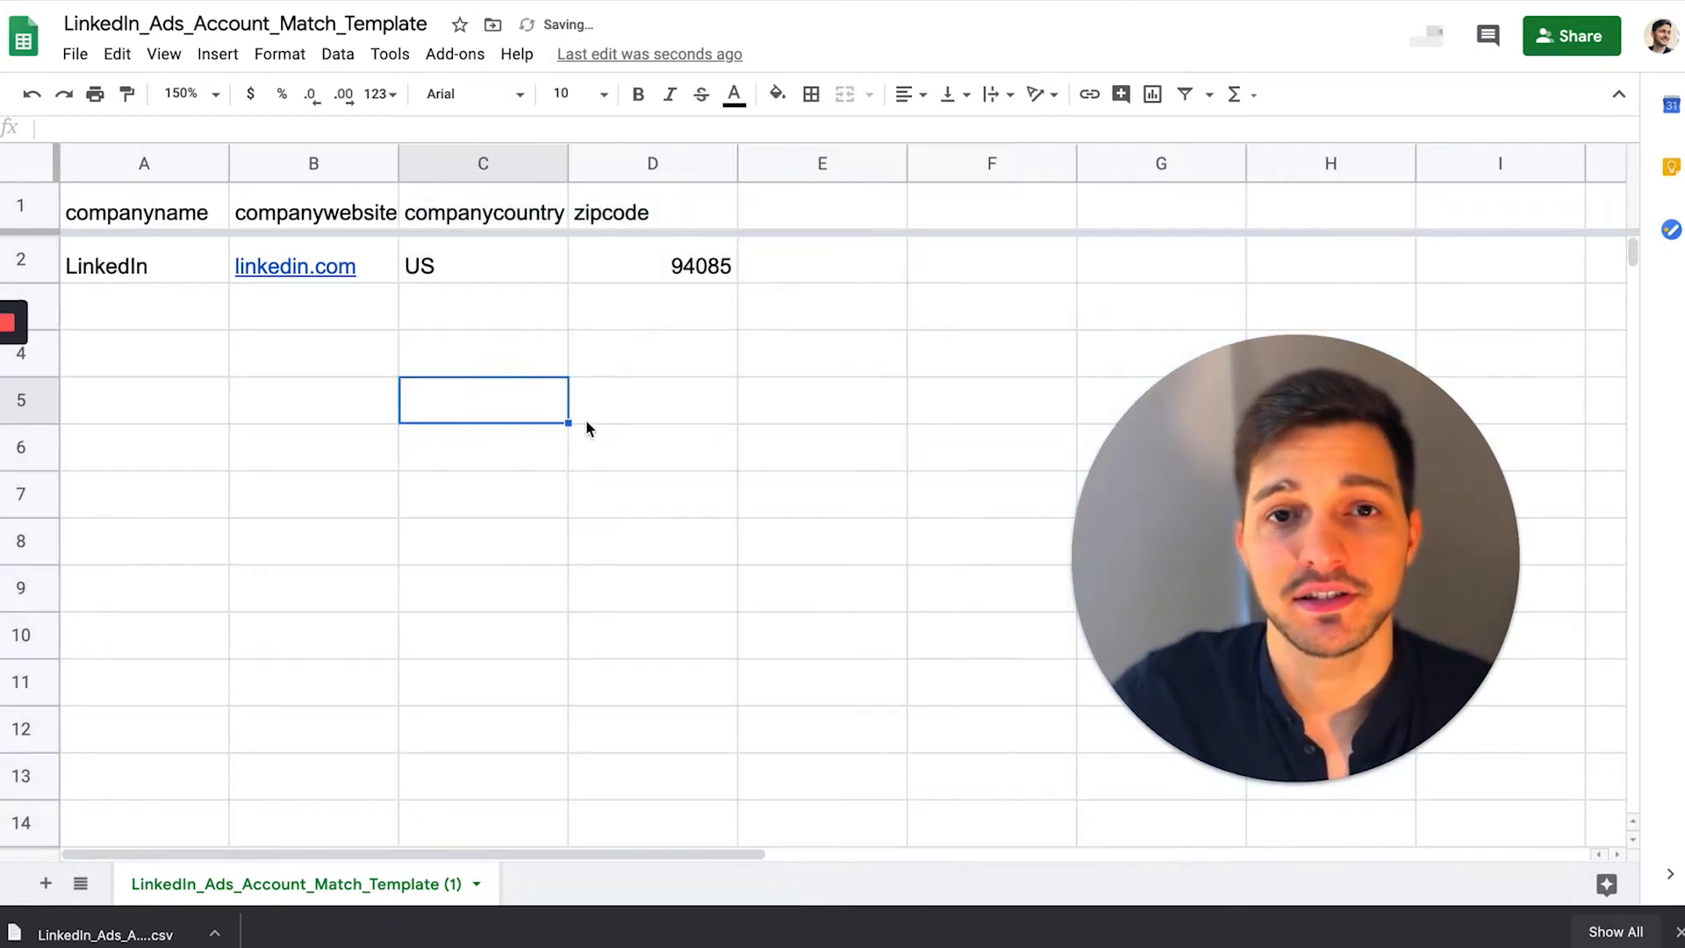
- Switch to LinkedIn Campaign Manager and choose Website visits as the new campaign's objective
{"action": "key", "text": "ctrl+shift+Tab"}
{"action": "left_click", "coordinate": [213, 421]}
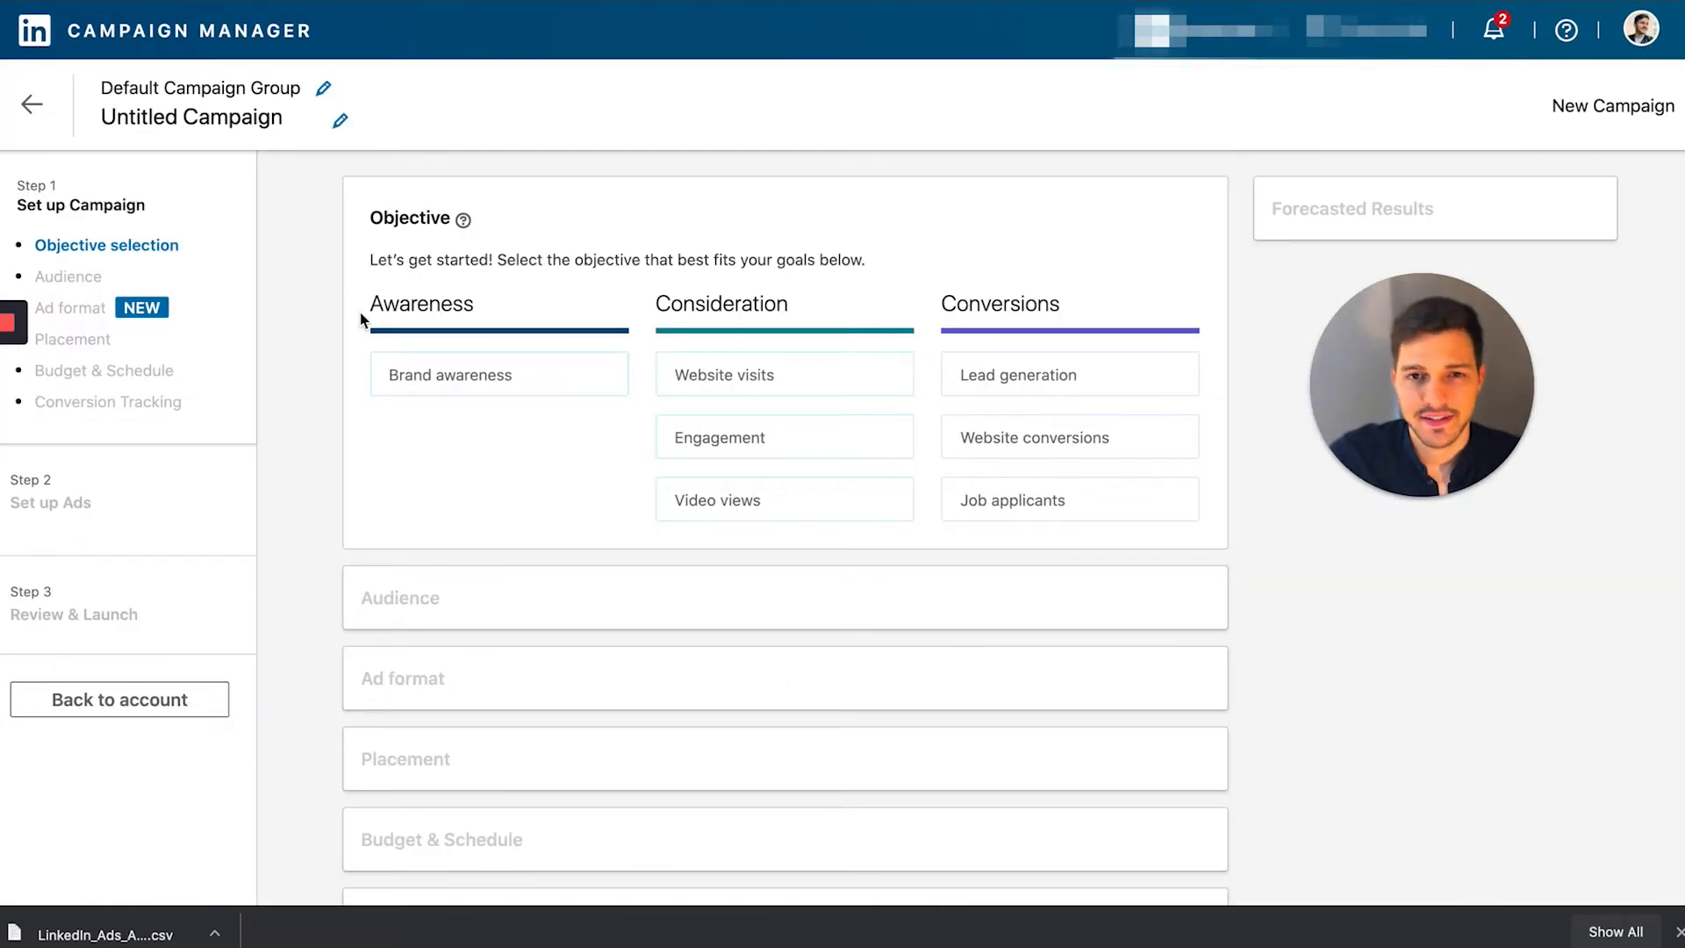
{"action": "left_click", "coordinate": [839, 387]}
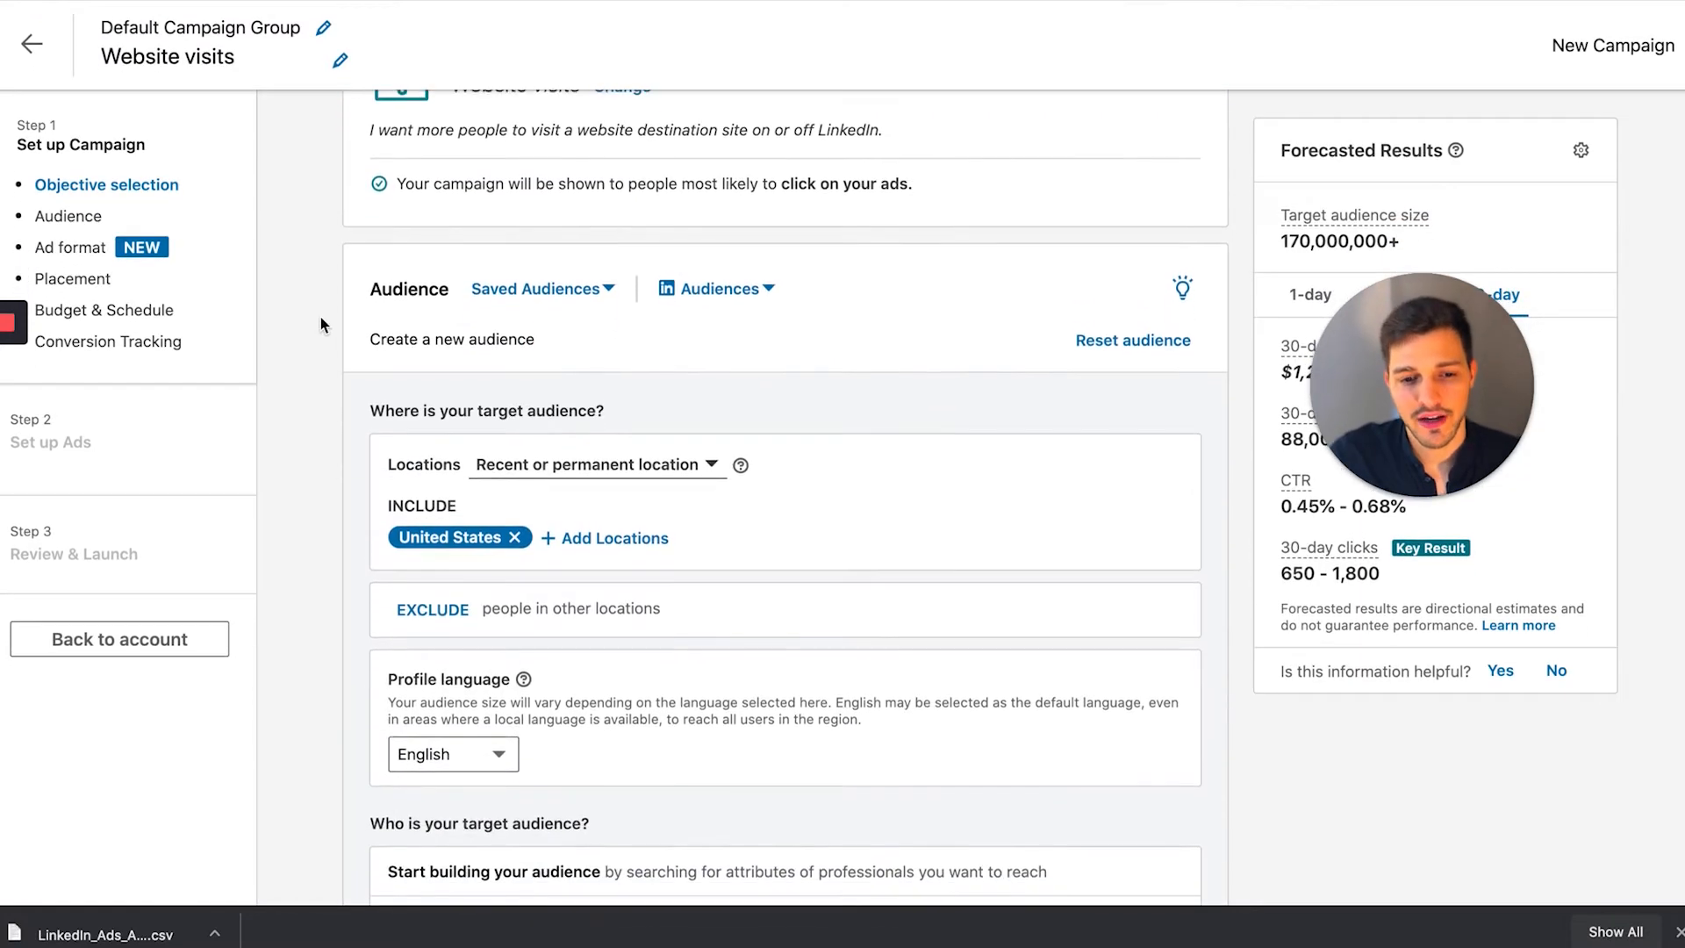
- Examine the campaign's Audience section, covering locations, profile language and the list upload option for the target audience
{"action": "left_click_drag", "start_coordinate": [400, 203], "coordinate": [400, 203]}
{"action": "scroll", "coordinate": [308, 258], "scroll_direction": "down", "scroll_amount": 1}
{"action": "left_click", "coordinate": [312, 267]}
{"action": "scroll", "coordinate": [313, 268], "scroll_direction": "down", "scroll_amount": 2}
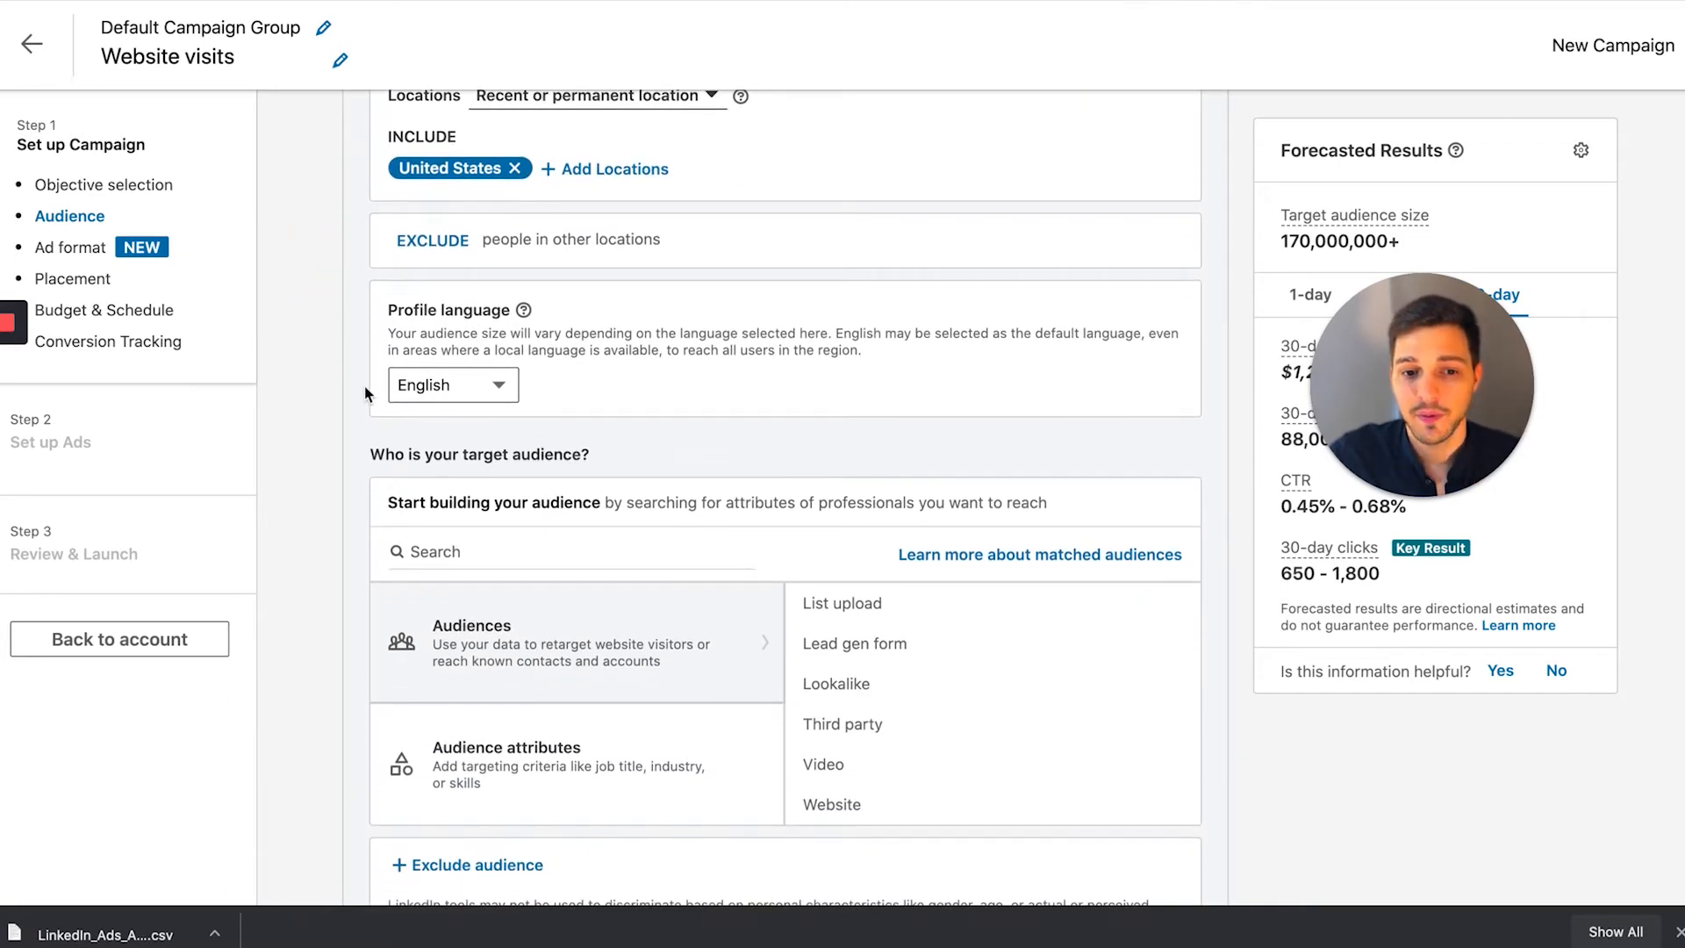
{"action": "scroll", "coordinate": [372, 404], "scroll_direction": "down", "scroll_amount": 1}
{"action": "left_click_drag", "start_coordinate": [370, 435], "coordinate": [590, 439]}
{"action": "left_click", "coordinate": [288, 469]}
{"action": "scroll", "coordinate": [307, 481], "scroll_direction": "down", "scroll_amount": 1}
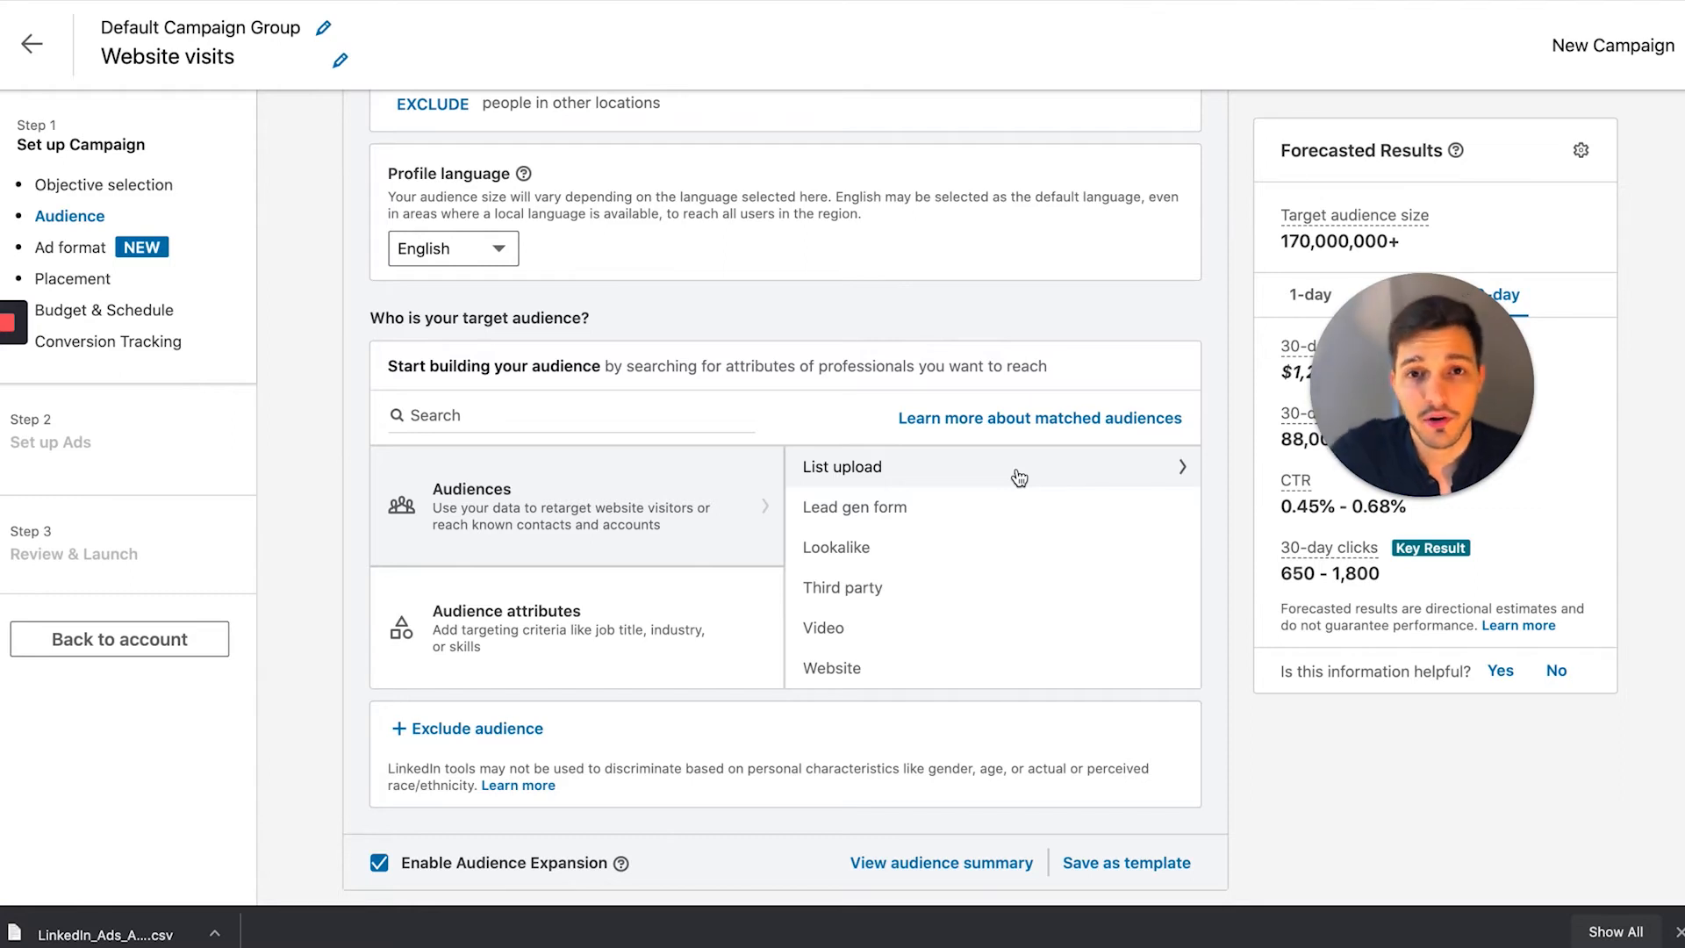
{"action": "left_click", "coordinate": [9, 322]}
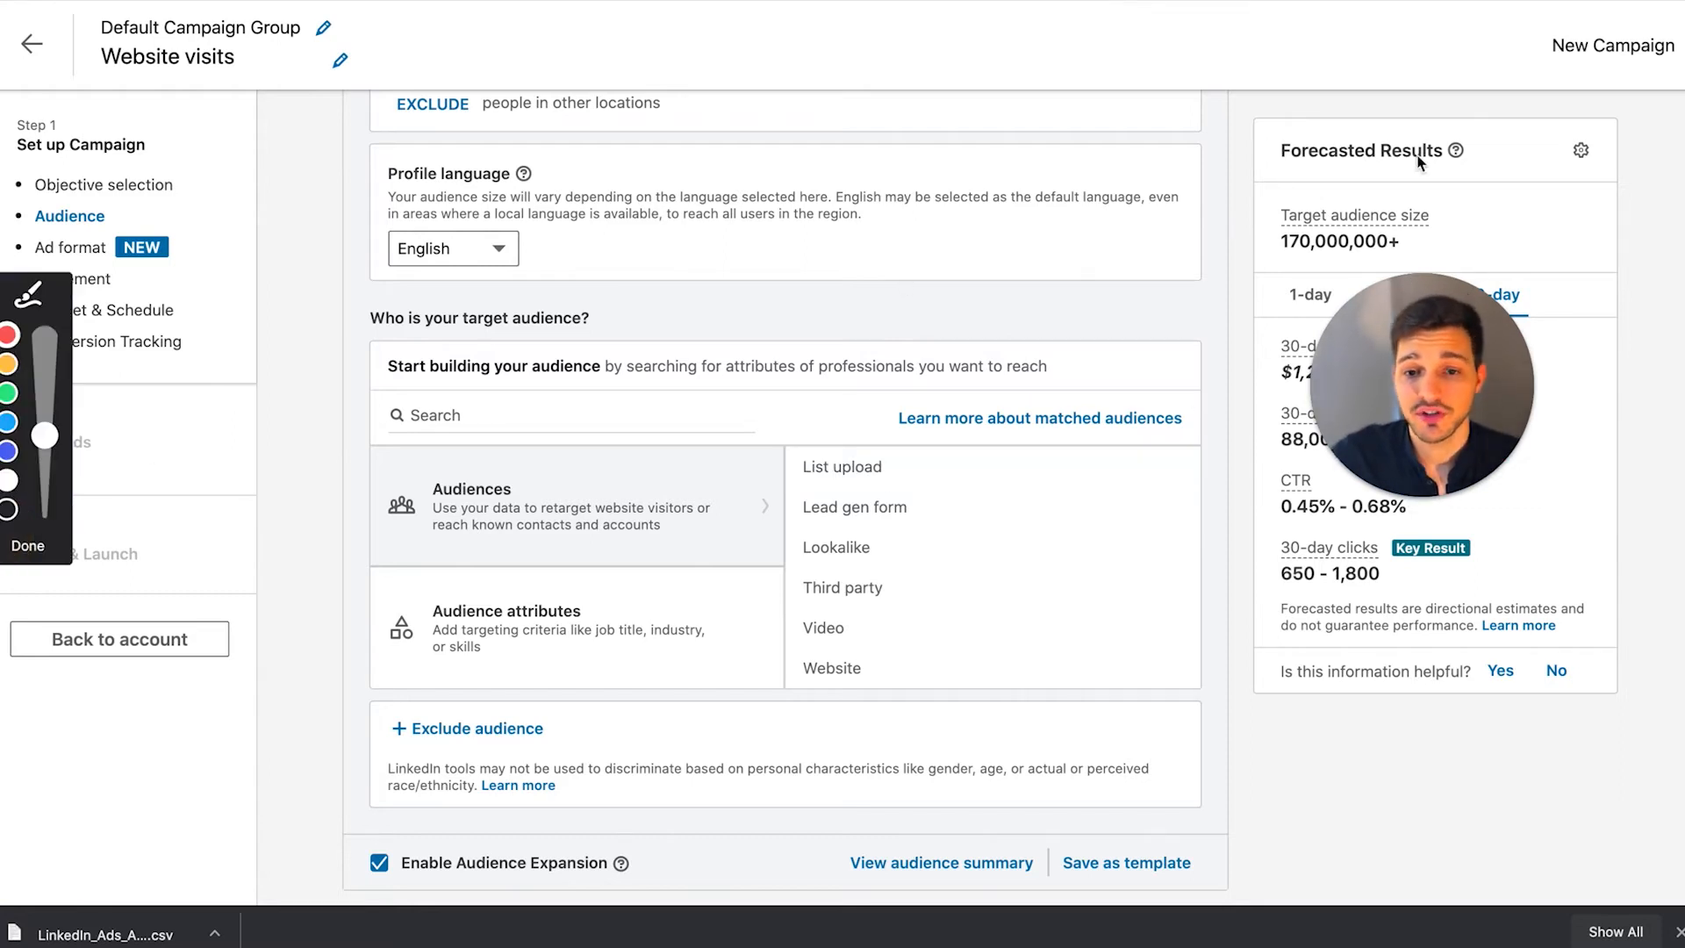
{"action": "mouse_move", "coordinate": [1483, 182]}
{"action": "left_mouse_down"}
{"action": "mouse_move", "coordinate": [1249, 194]}
{"action": "mouse_move", "coordinate": [1381, 256]}
{"action": "mouse_move", "coordinate": [1496, 195]}
{"action": "mouse_move", "coordinate": [1476, 179]}
{"action": "left_mouse_up"}
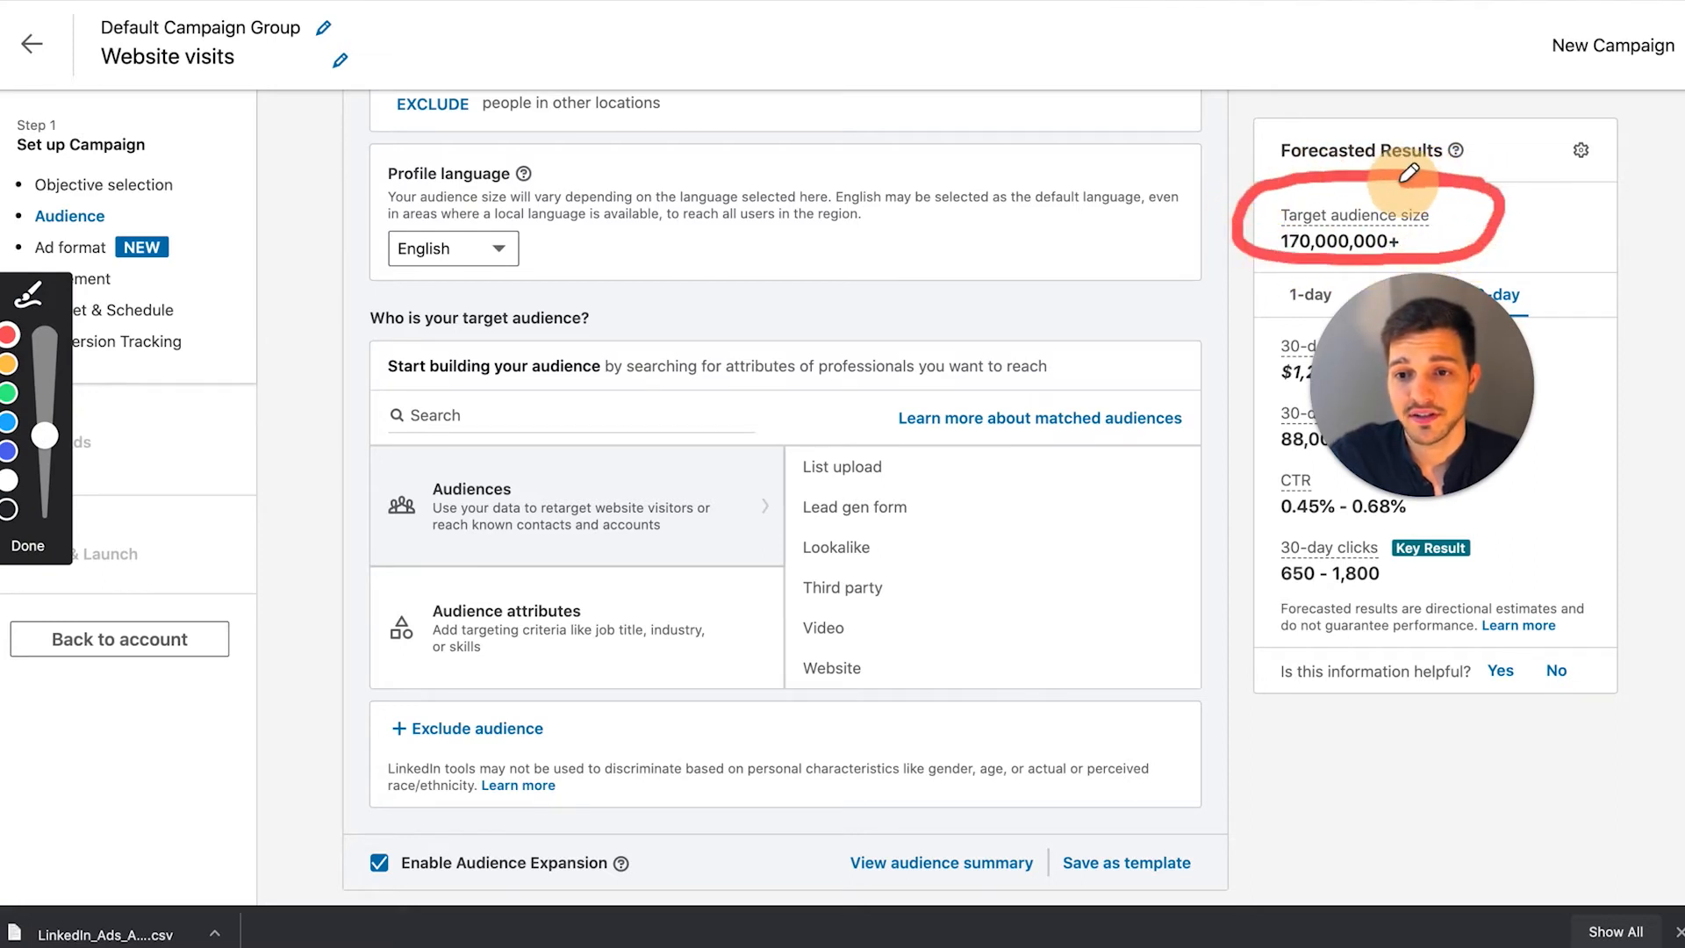
{"action": "left_click", "coordinate": [29, 546]}
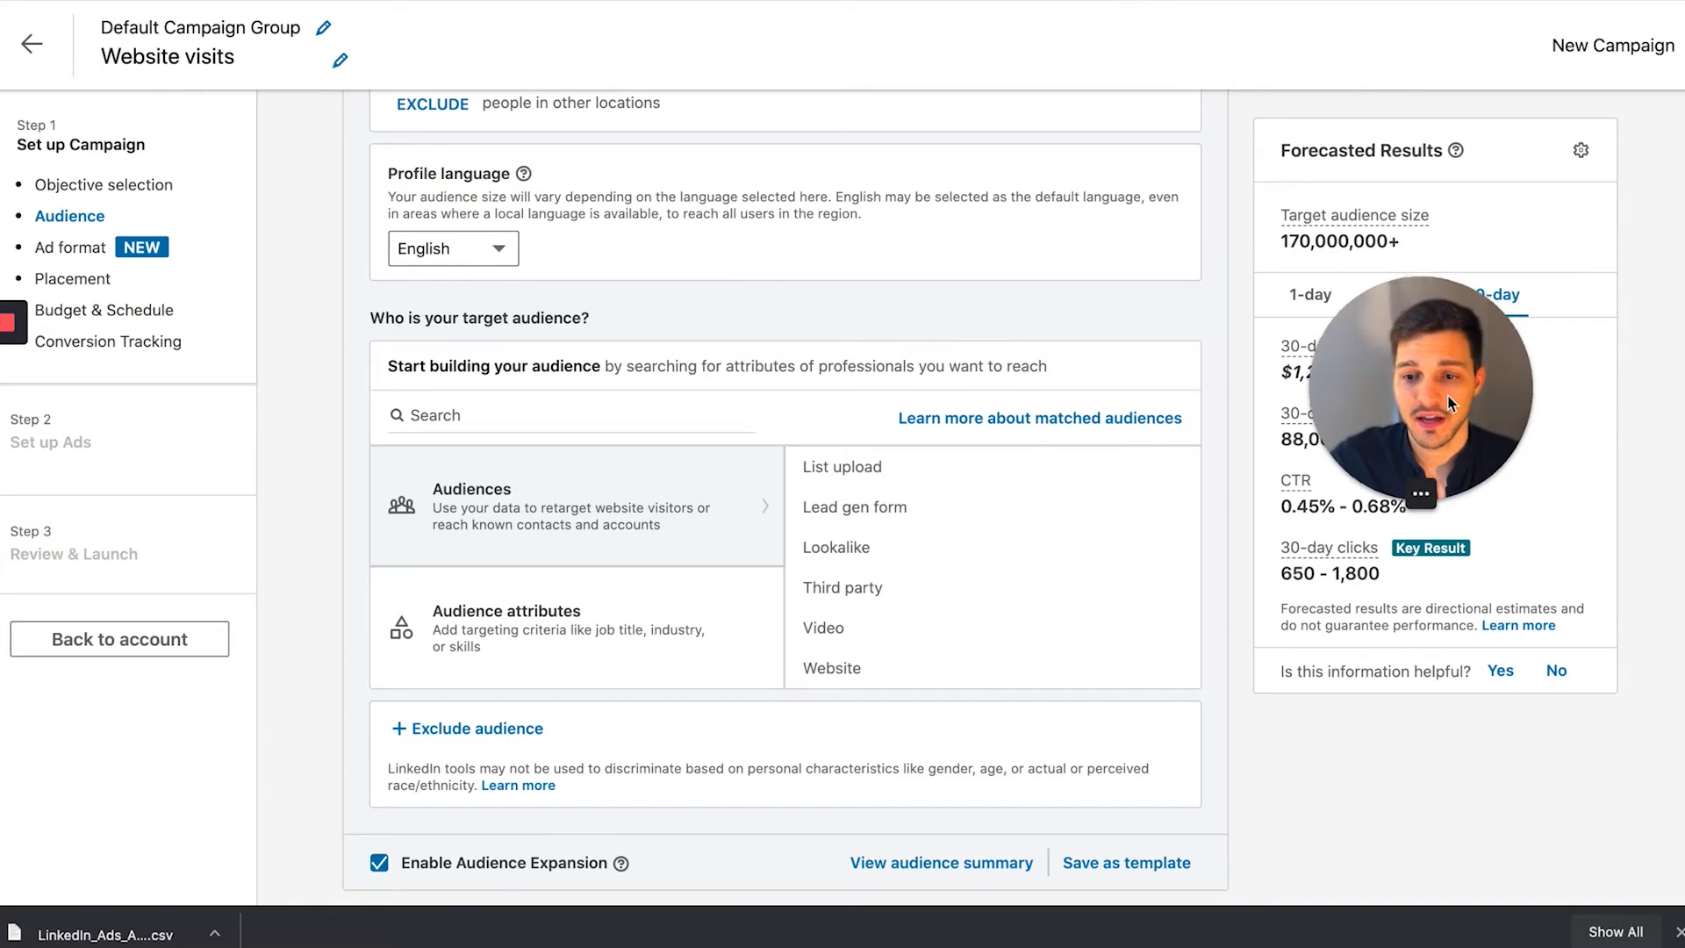
{"action": "left_click_drag", "start_coordinate": [1451, 374], "coordinate": [1439, 772]}
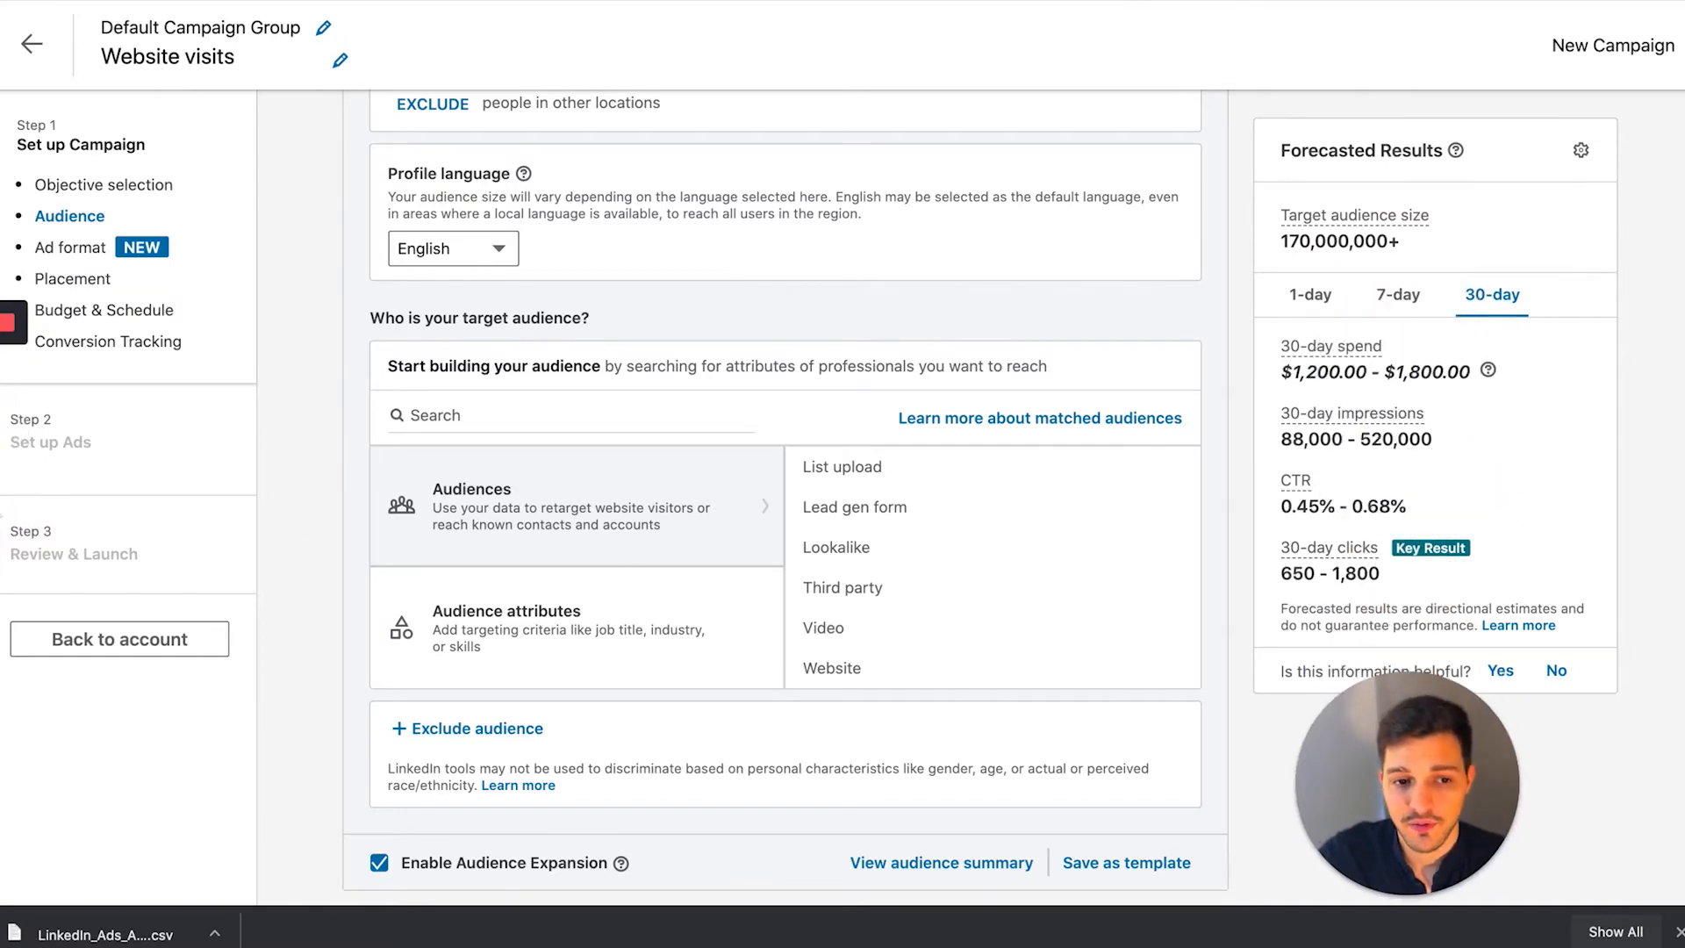